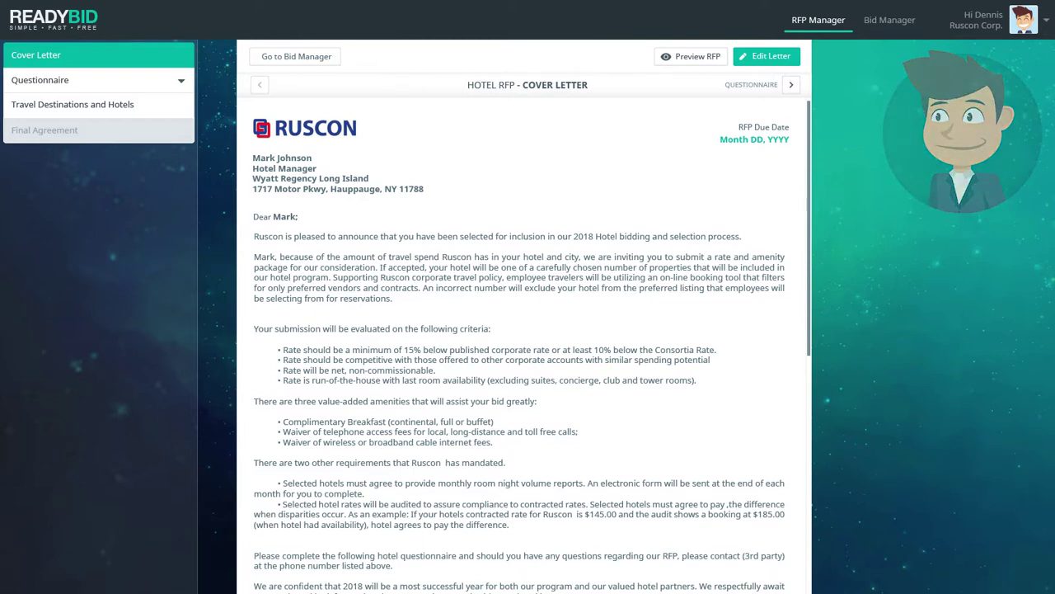
- Review the hotel questionnaire section by section, from Property Basics through Corporate Social Responsibility
left_click(69, 80)
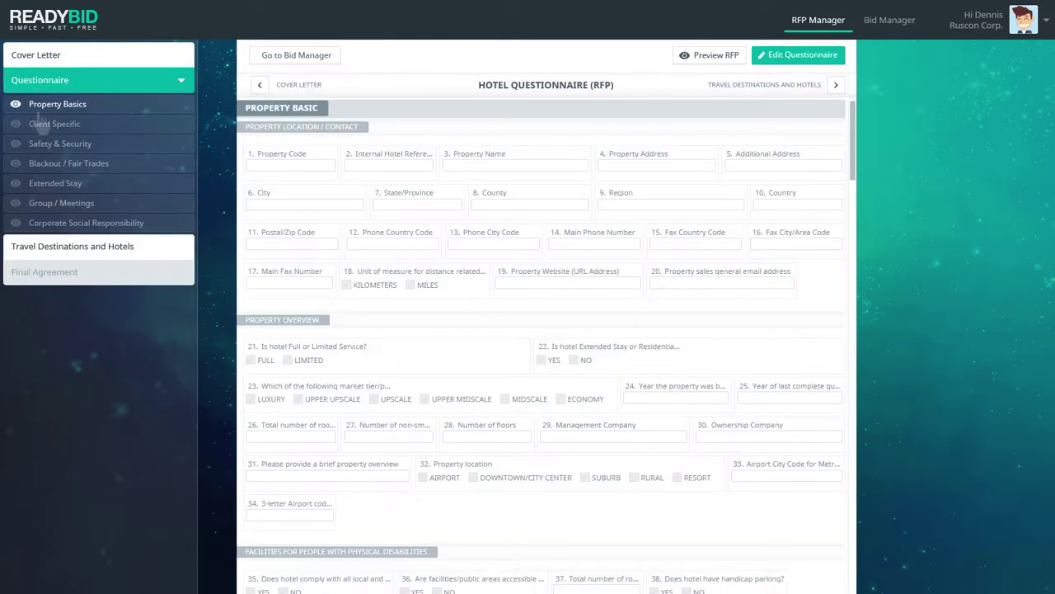
left_click(45, 124)
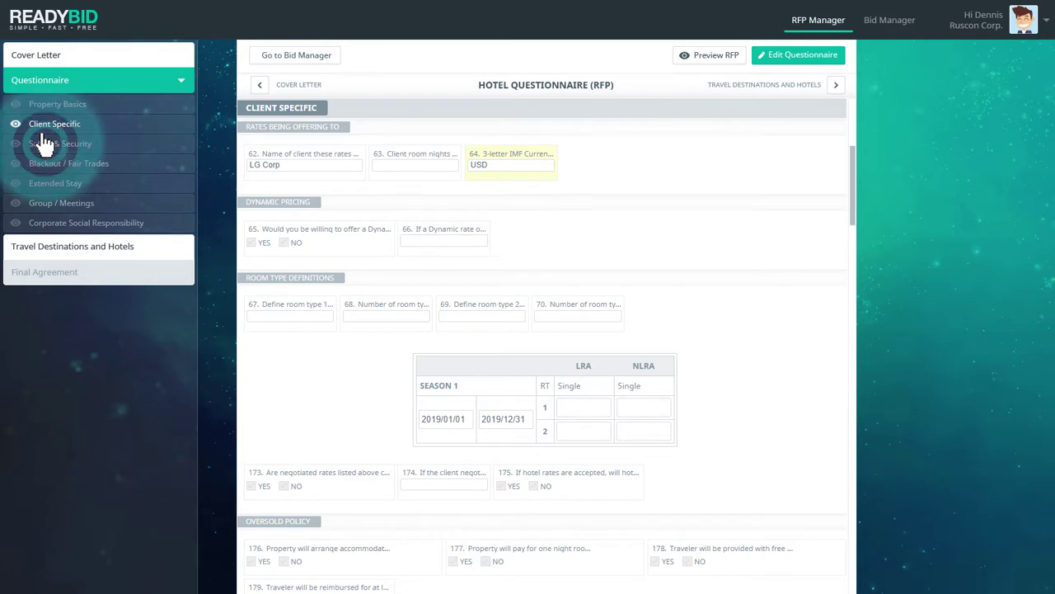
left_click(46, 144)
left_click(44, 163)
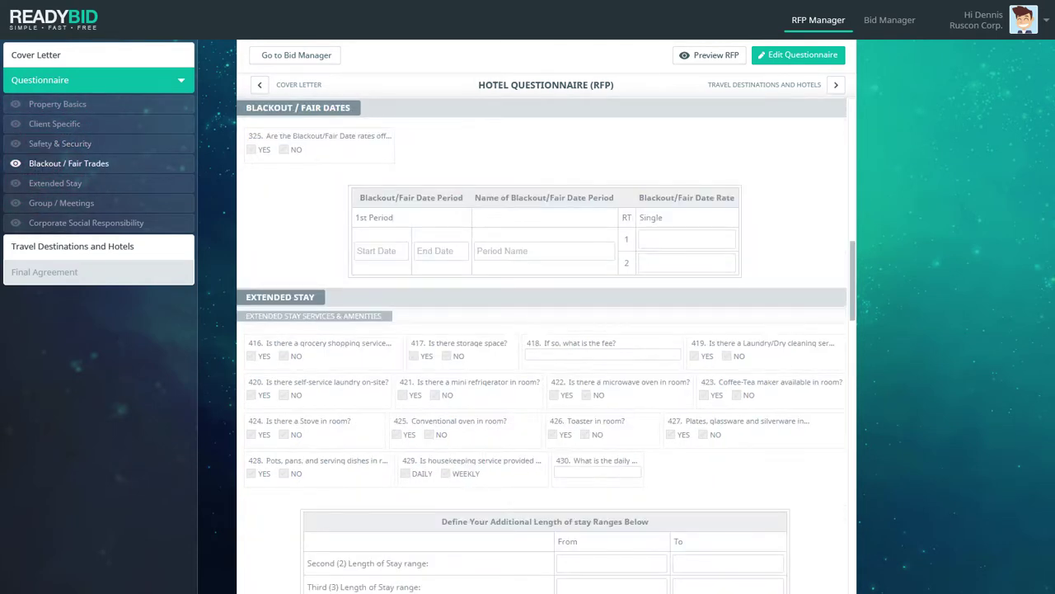
left_click(47, 182)
left_click(56, 203)
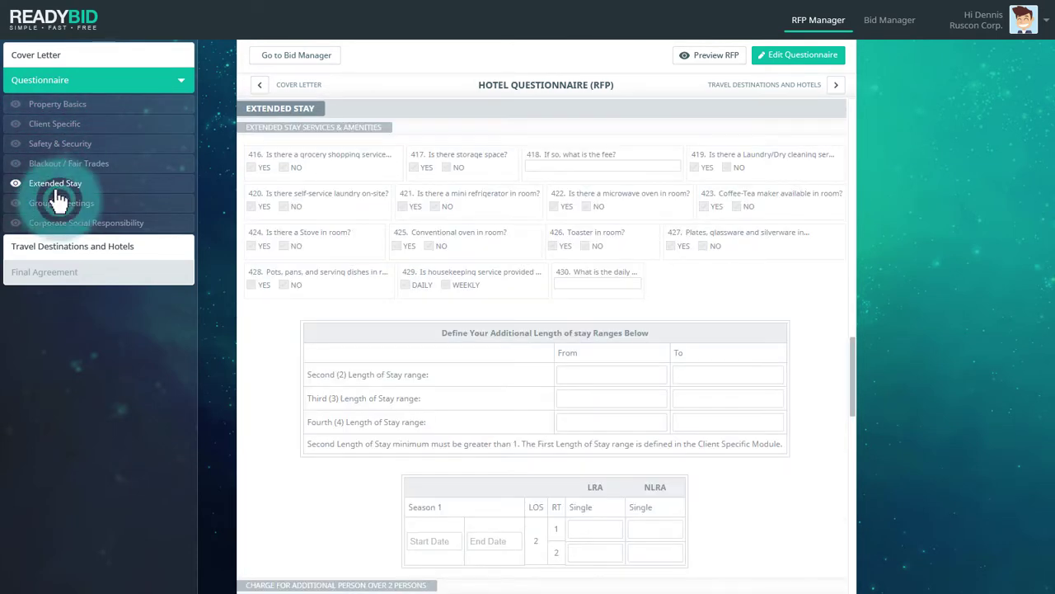
left_click(56, 221)
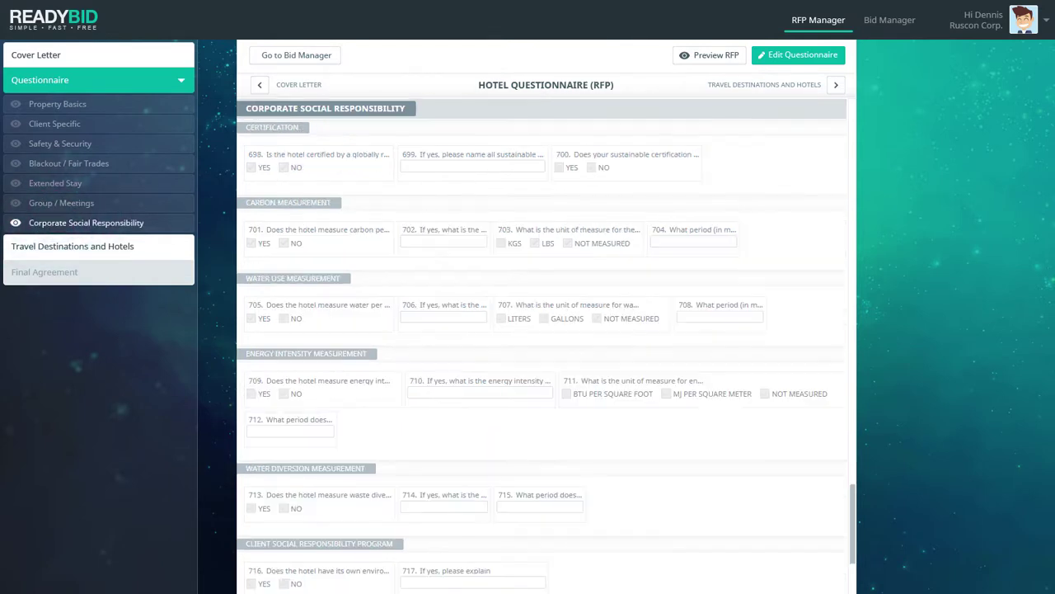
- Edit the questionnaire to remove questions 14, 16, 20 and the Property Overview module, and highlight question 15, Fax Country Code
left_click(800, 55)
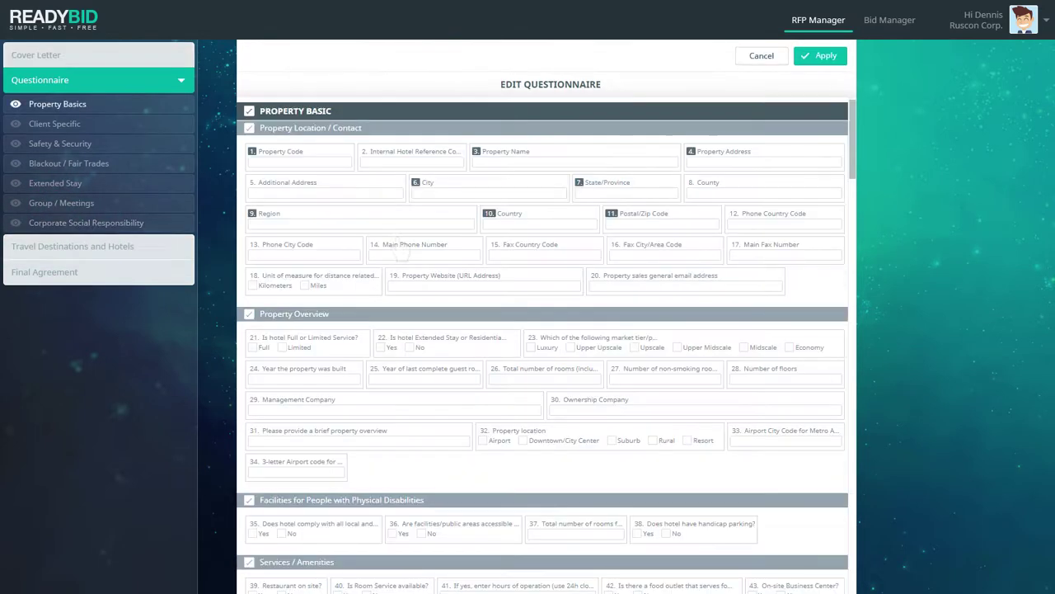
left_click(401, 247)
left_click(649, 246)
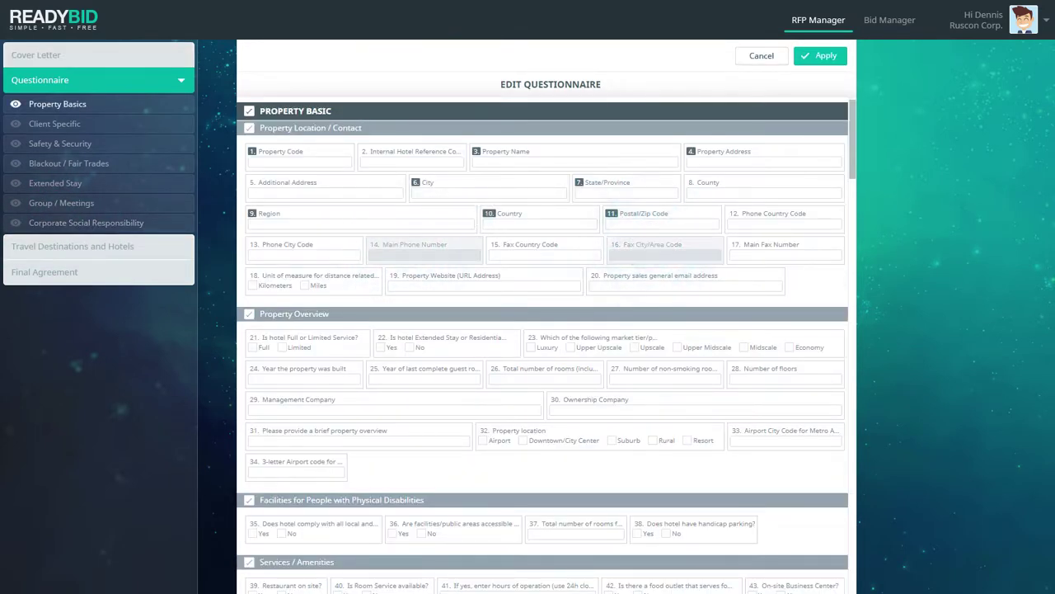
left_click(629, 279)
left_click(552, 254)
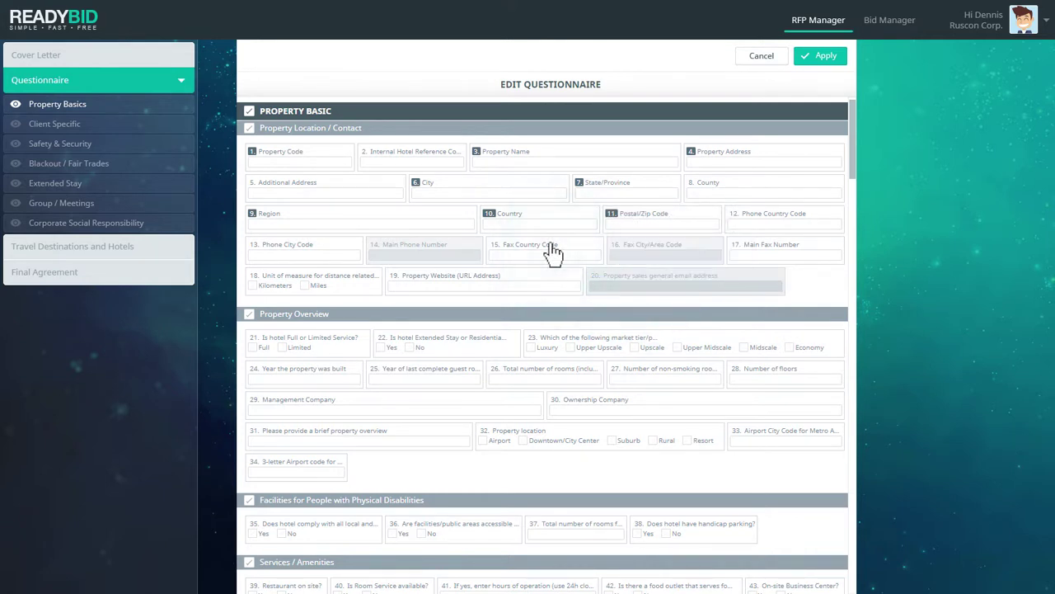
left_click(249, 313)
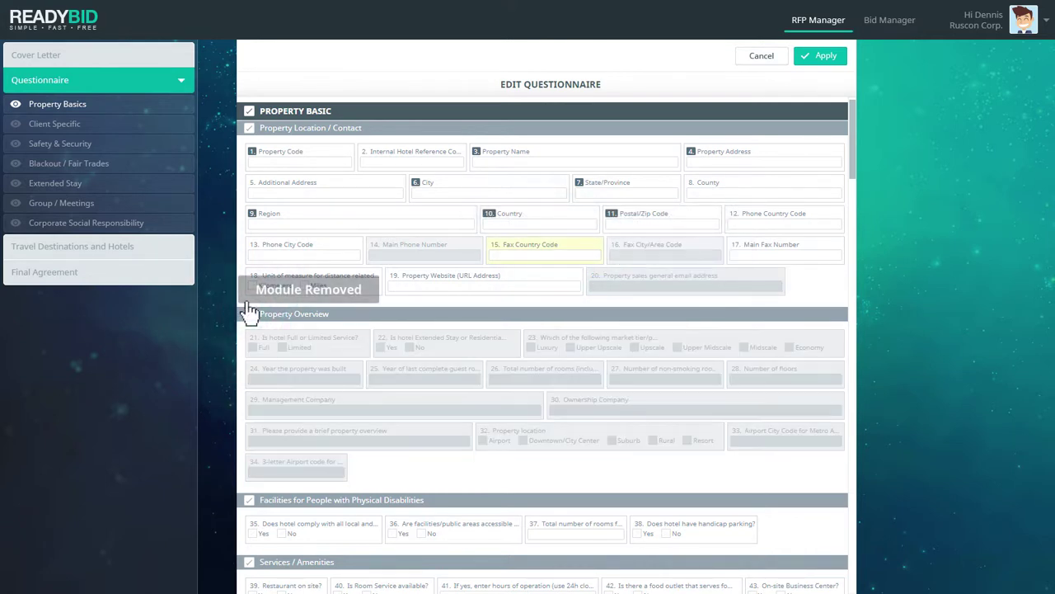
- Restore the Property Overview module and questions 14 and 16, and apply the questionnaire edits
left_click(249, 313)
left_click(399, 248)
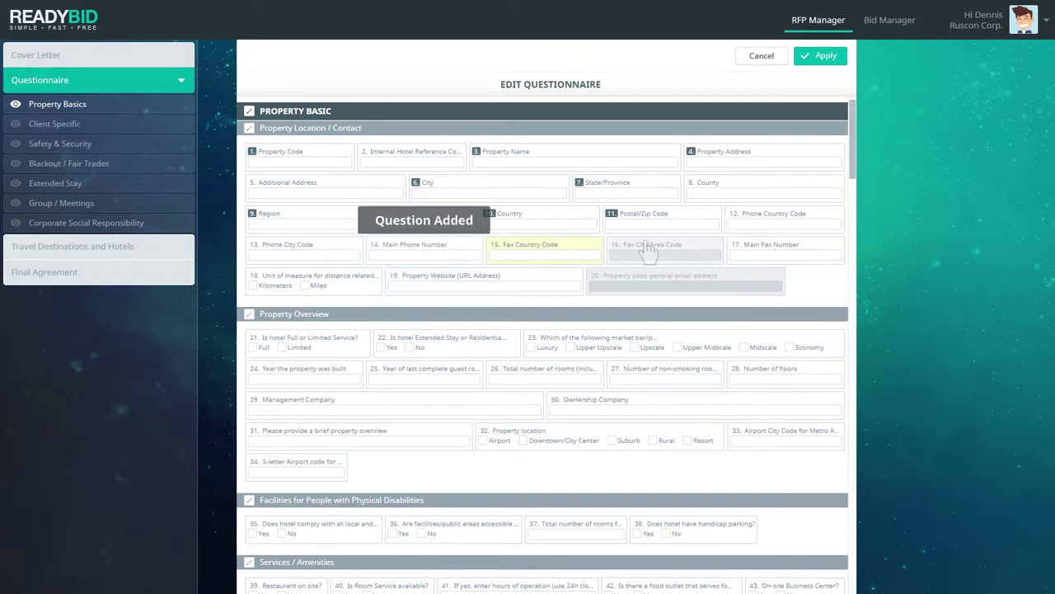
left_click(648, 252)
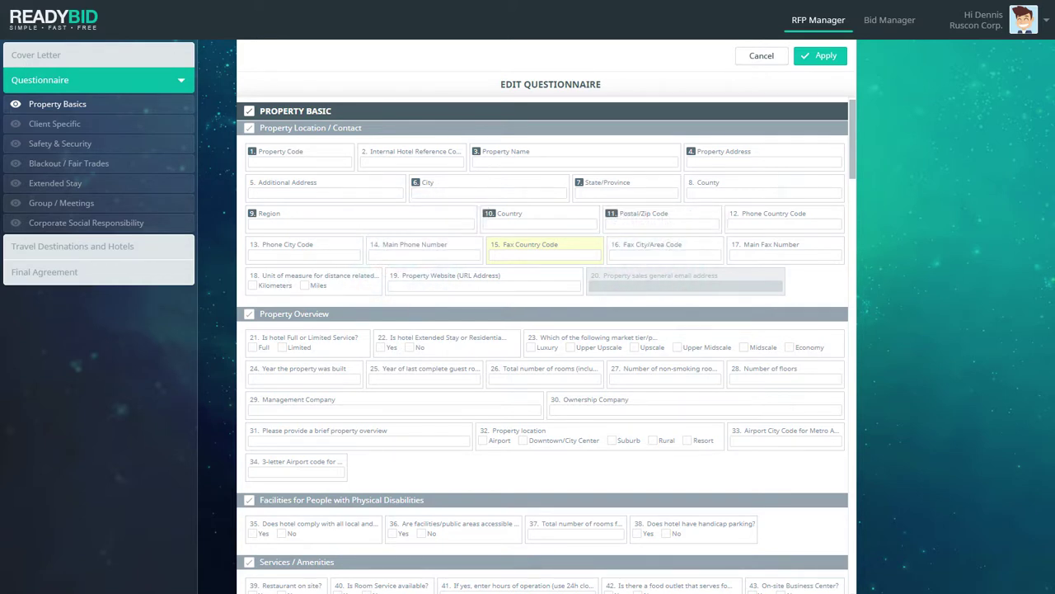
left_click(818, 57)
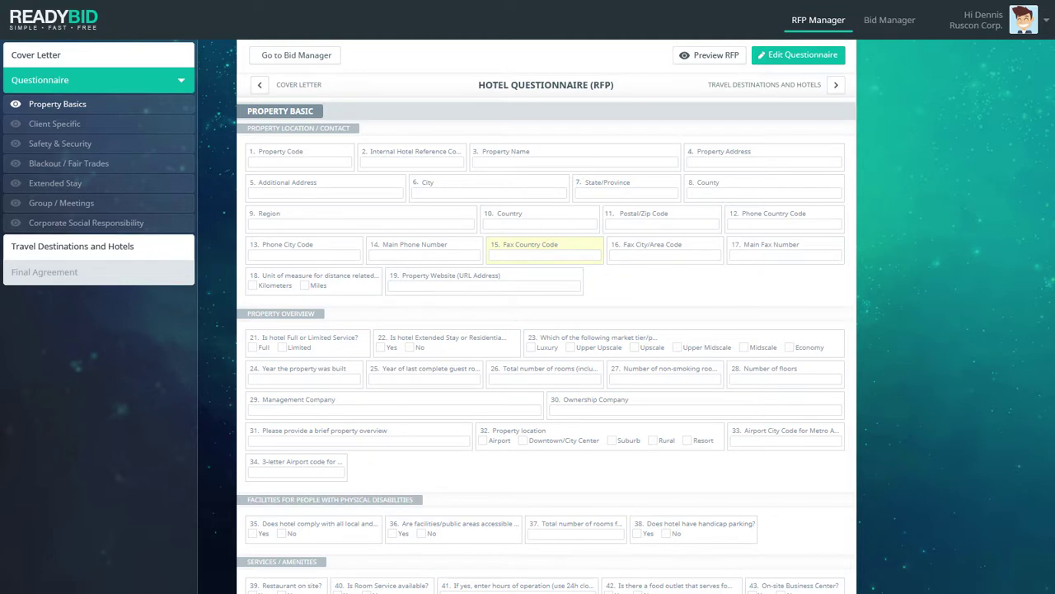
- Download the Excel template for uploading travel destinations to the RFP
left_click(94, 249)
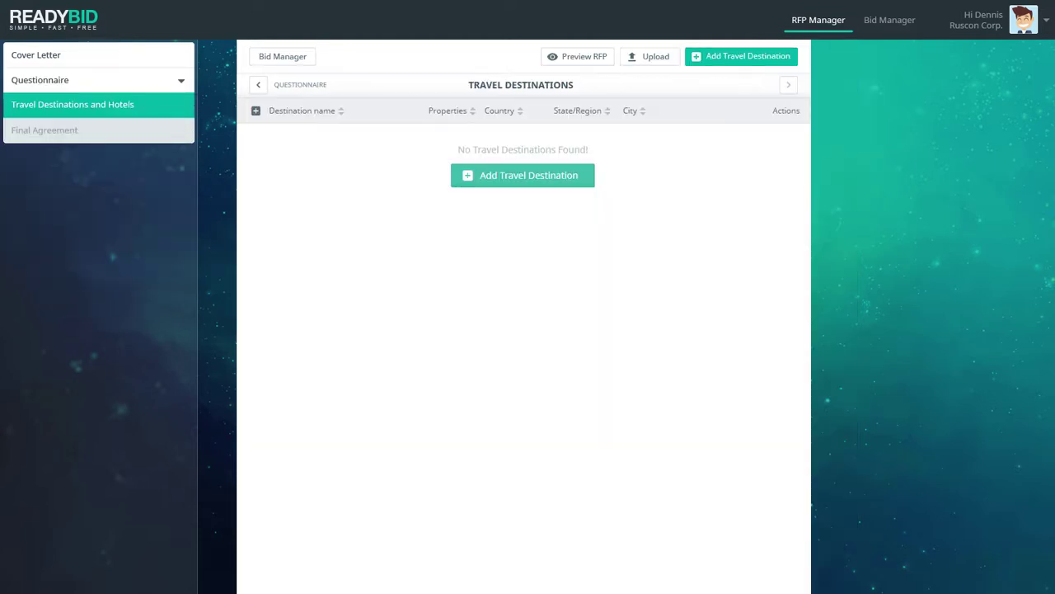
left_click(651, 54)
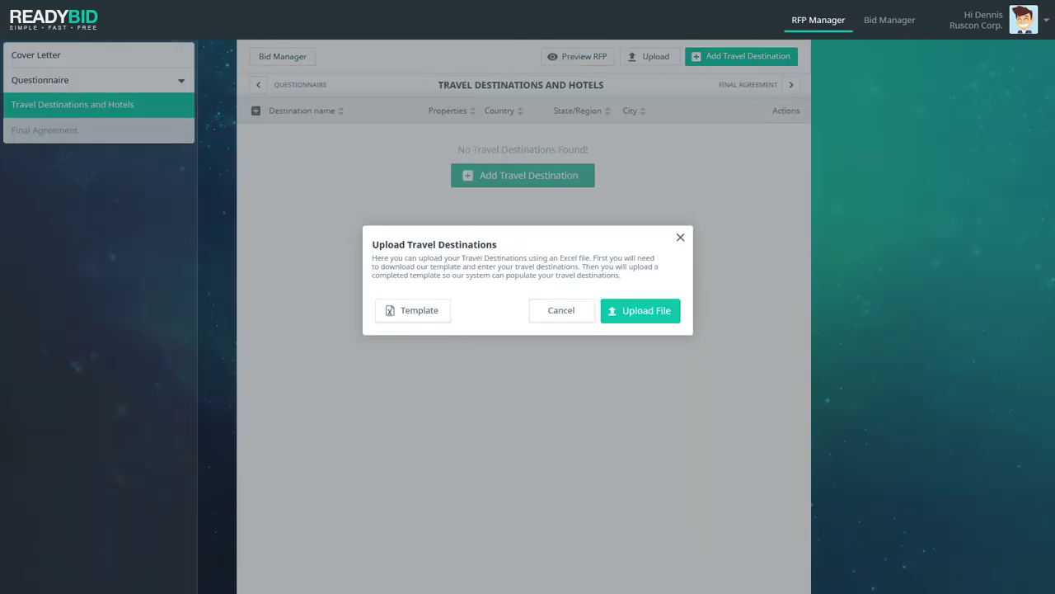
left_click(412, 309)
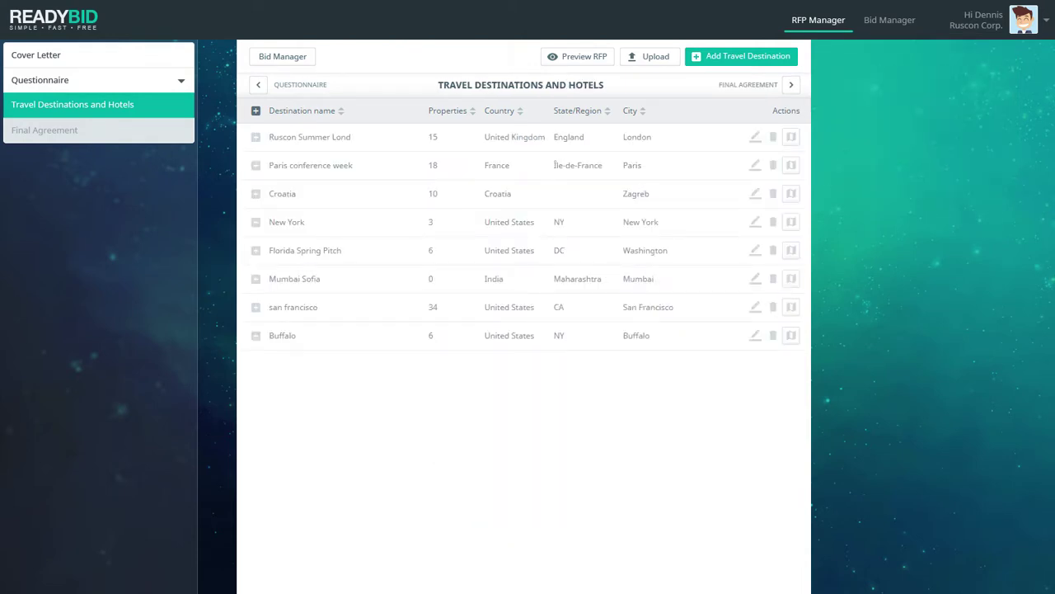
- Examine the hotel properties listed under the travel destinations, from Ruscon Summer Lond through Florida Spring Pitch
left_click(353, 137)
left_click(303, 519)
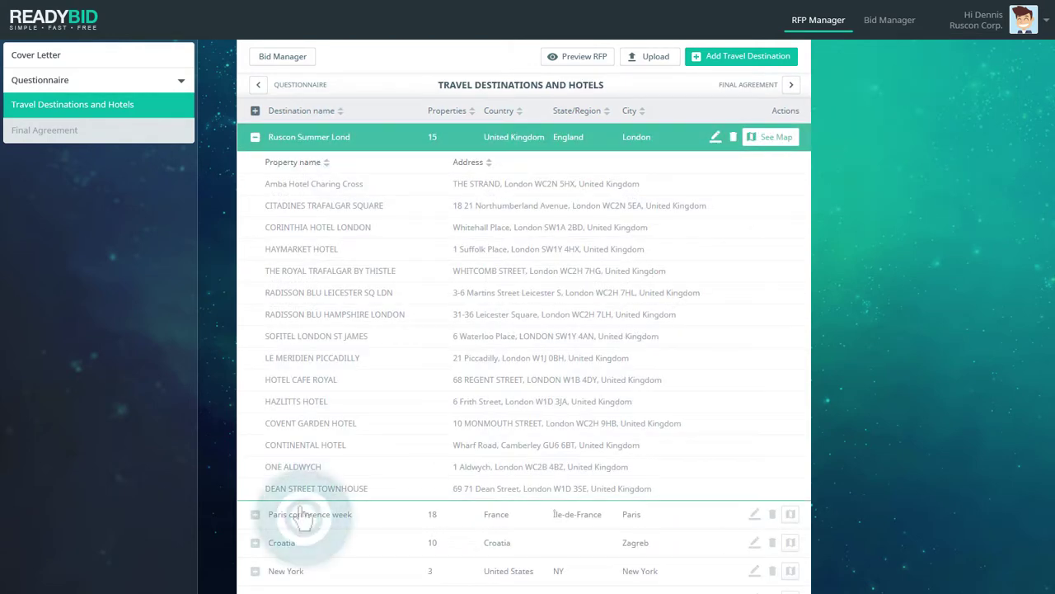
left_click(284, 551)
left_click(307, 462)
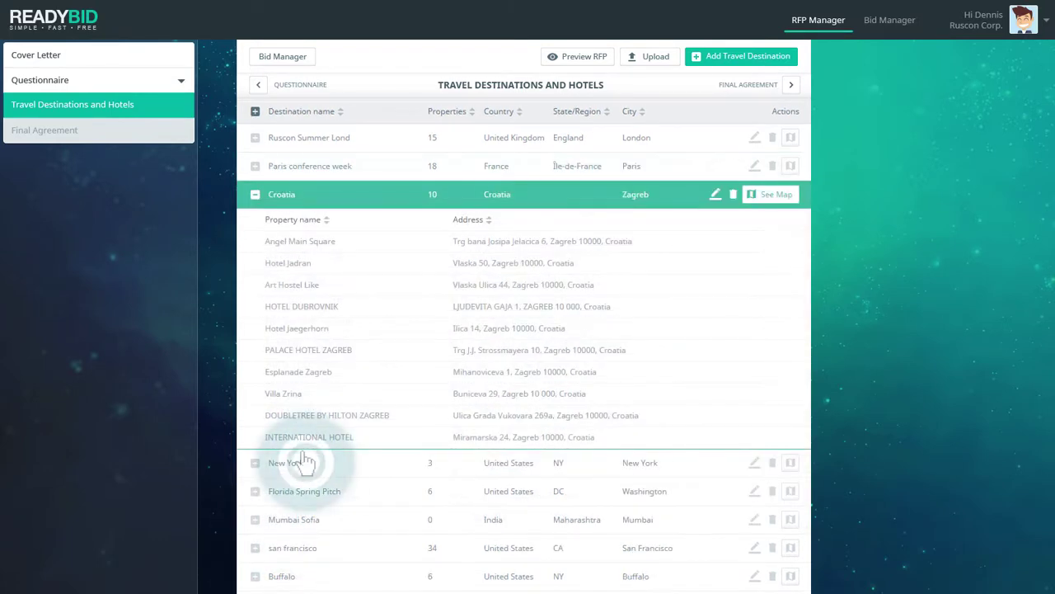
left_click(307, 340)
left_click(255, 253)
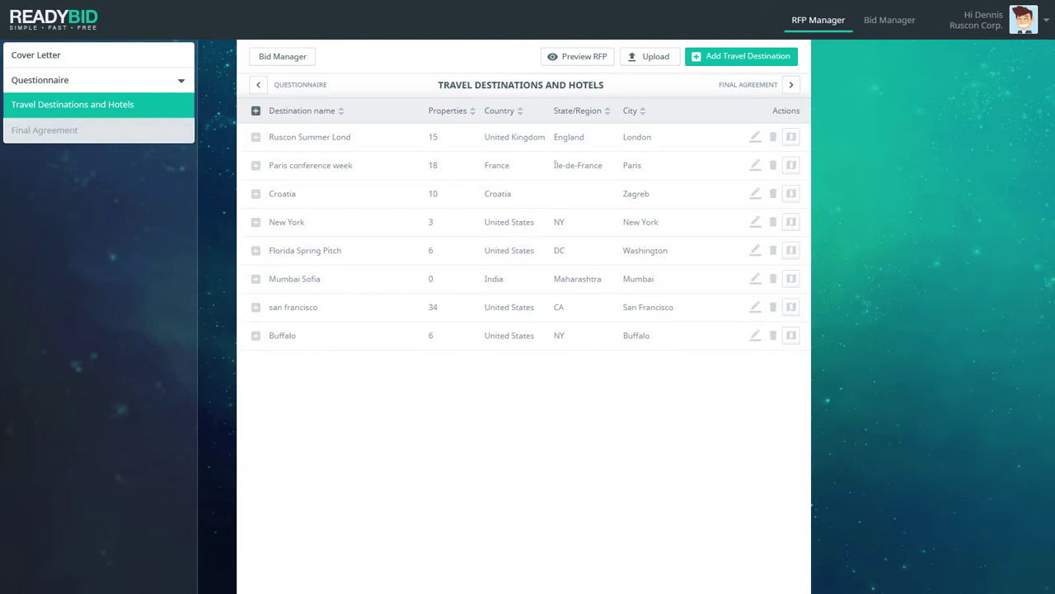
- Add San Diego as a travel destination and open its hotel map
left_click(735, 56)
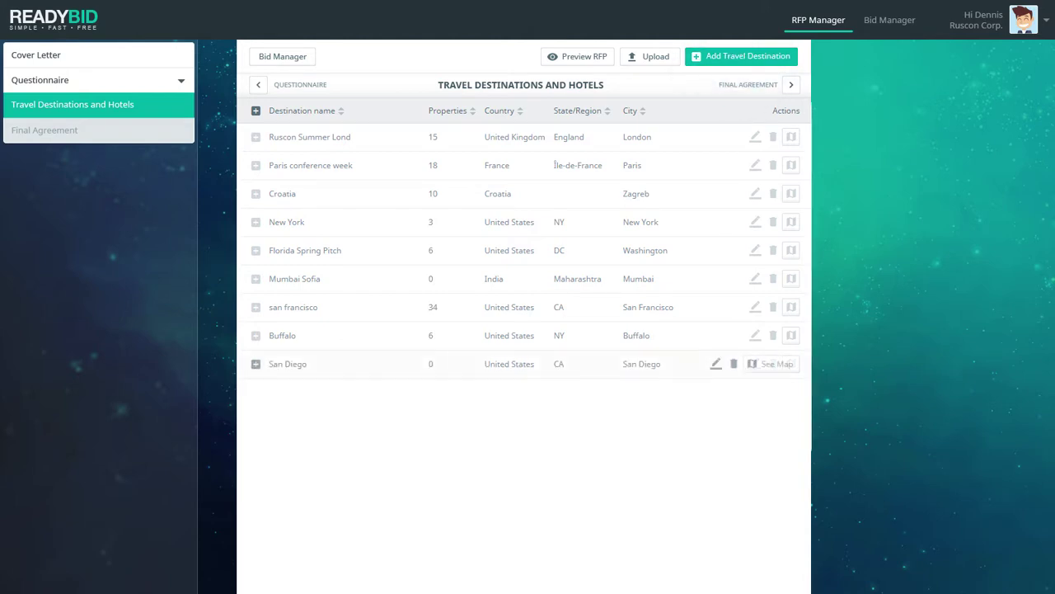
left_click(787, 363)
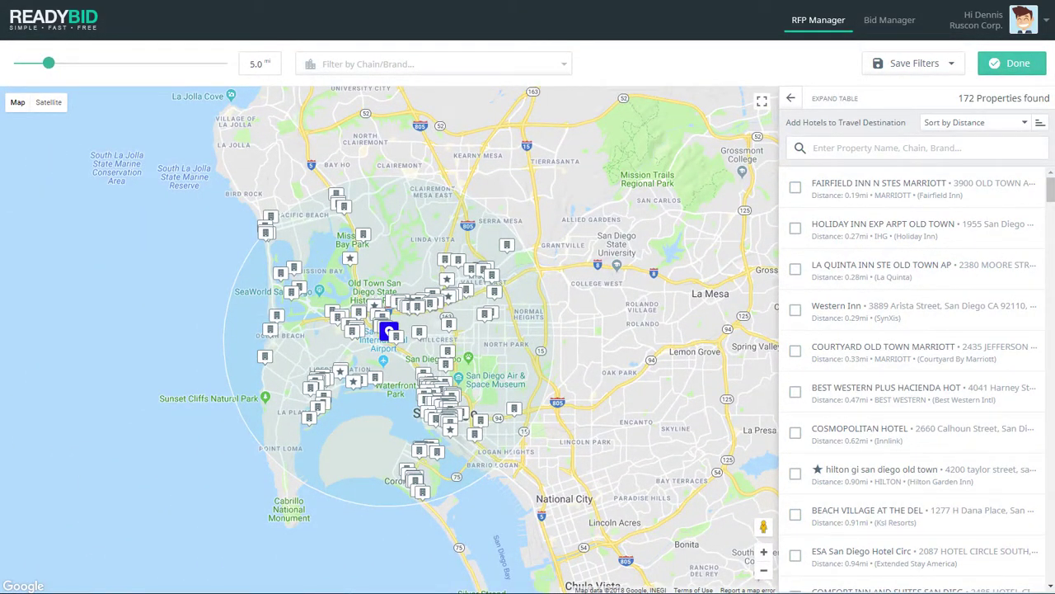
- Filter the map's hotels to Hilton, Marriott and Hyatt Hotels And Resorts, and save the filters to all travel destinations in the RFP
left_click(521, 63)
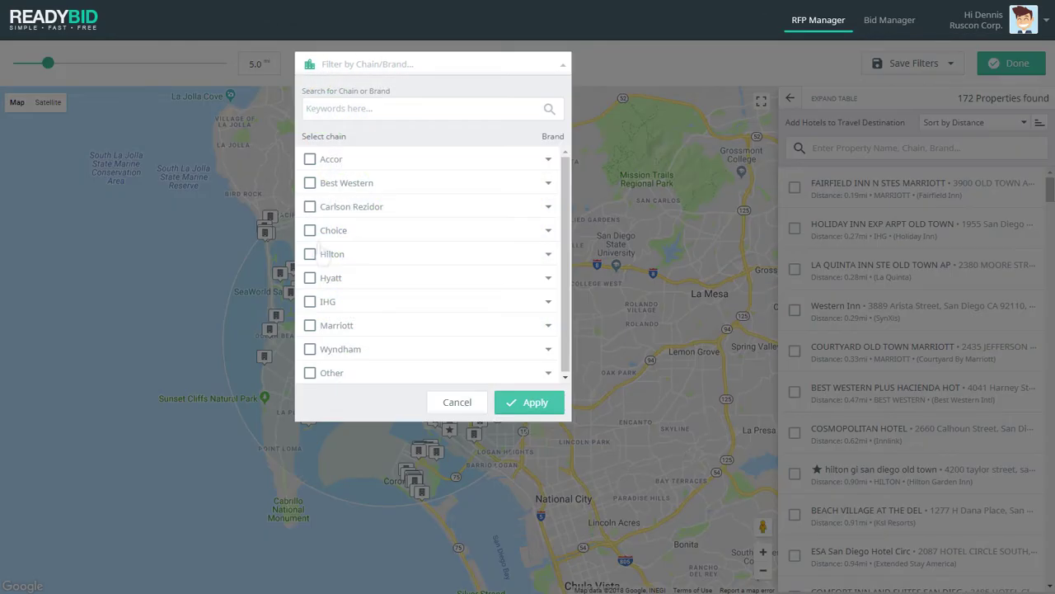
left_click(320, 253)
left_click(324, 327)
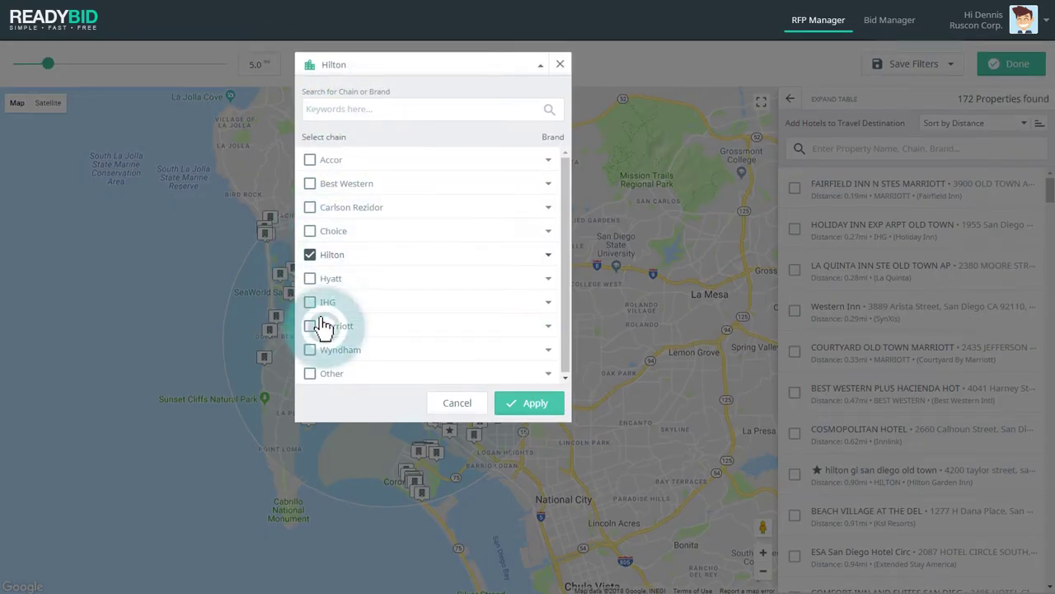
left_click(543, 278)
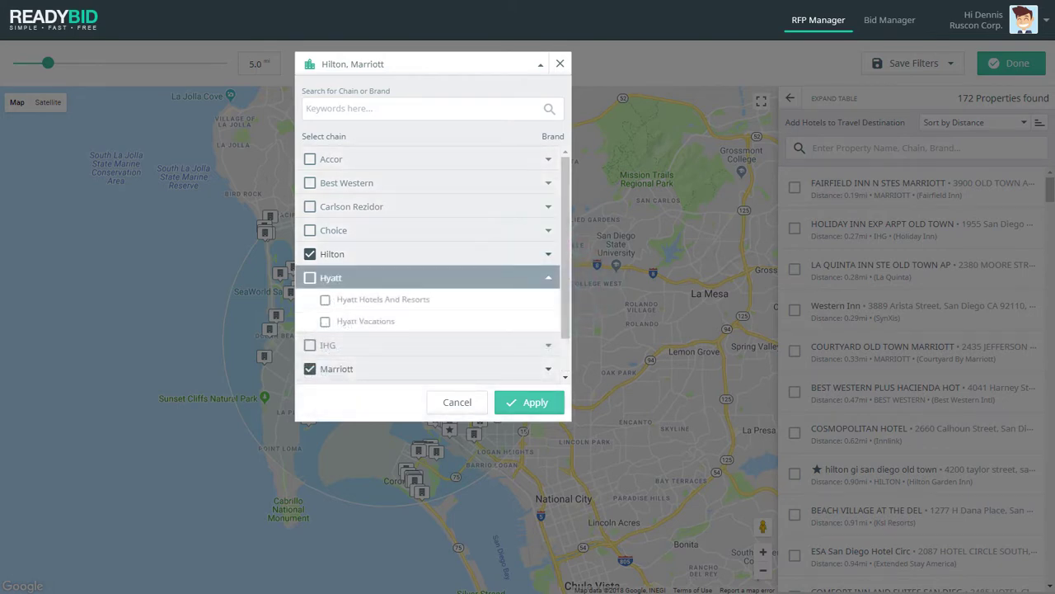
left_click(348, 299)
left_click(526, 403)
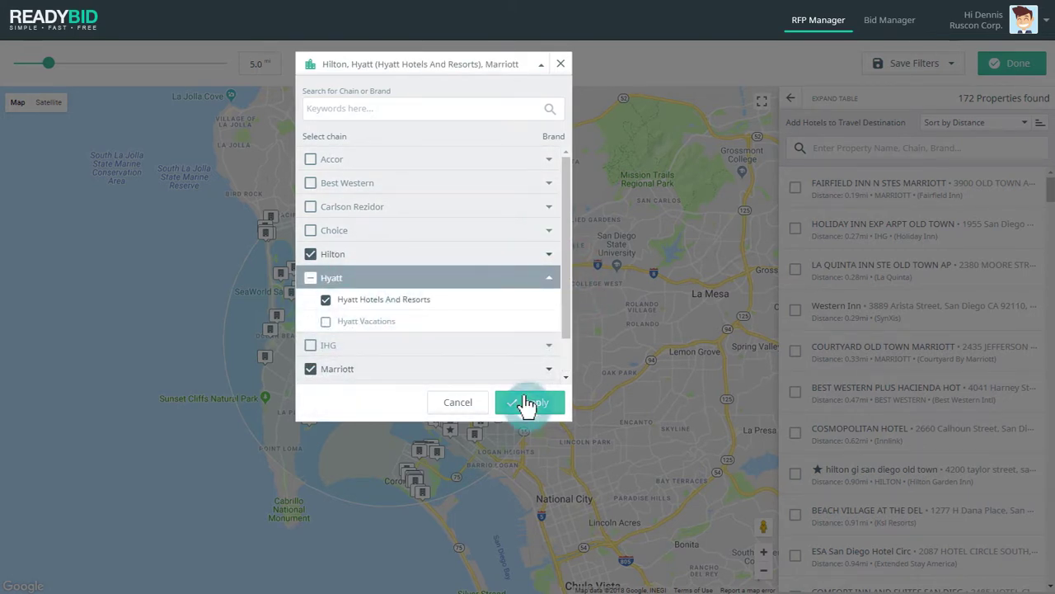
left_click(917, 62)
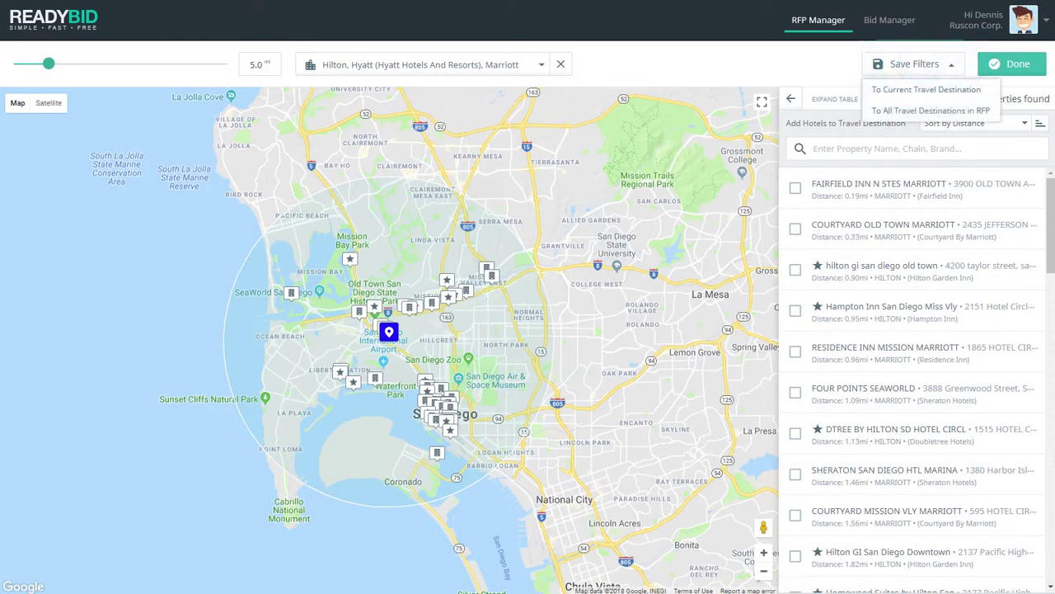
left_click(921, 110)
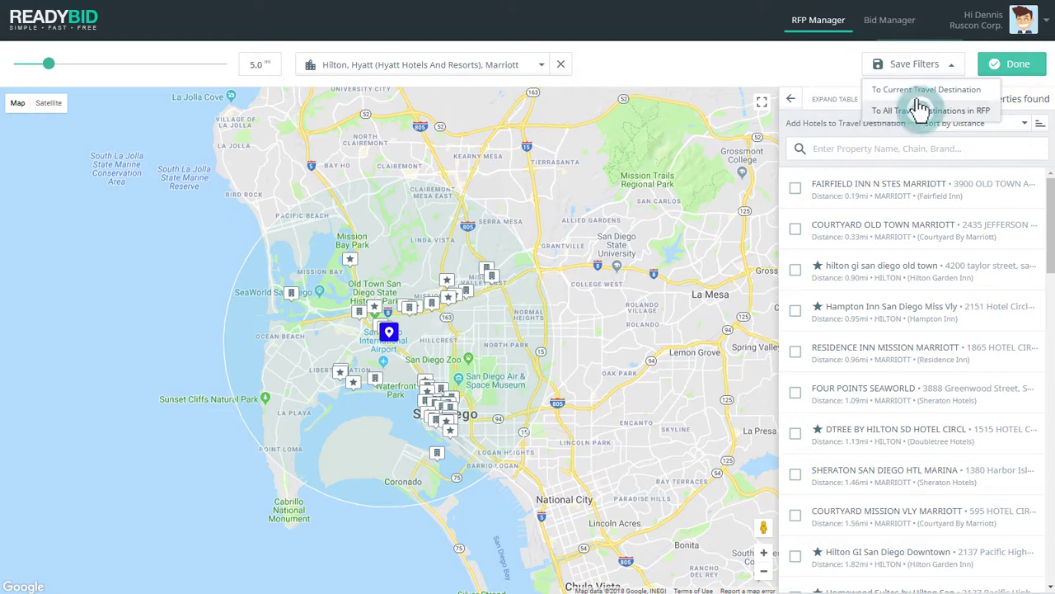
- Select Residence Inn Mission Marriott, DTree by Hilton SD Hotel Circl and Hilton GI San Diego Downtown for the San Diego destination
left_click(795, 352)
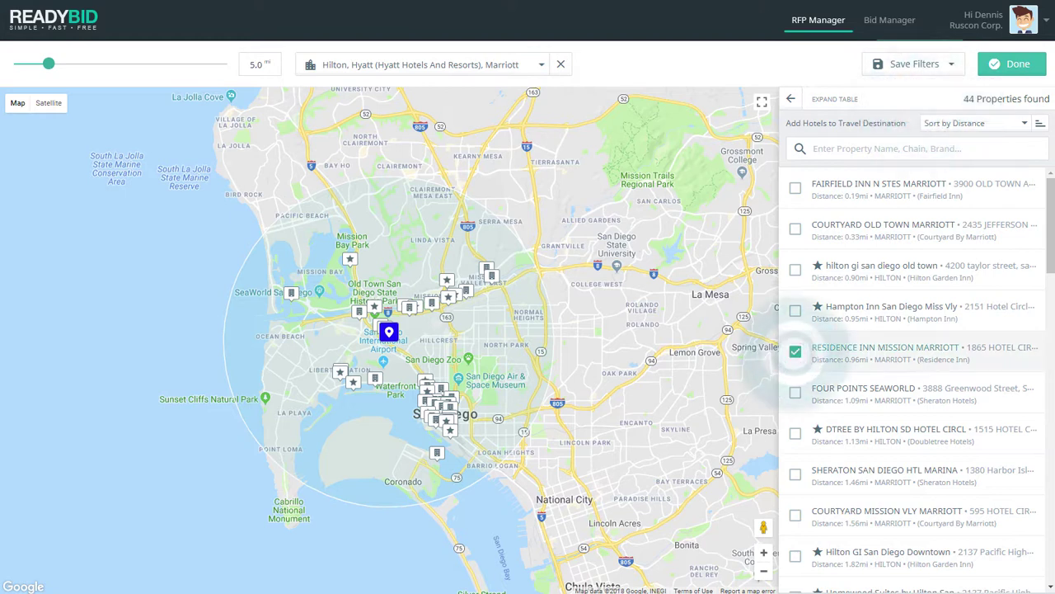
left_click(795, 433)
left_click(795, 557)
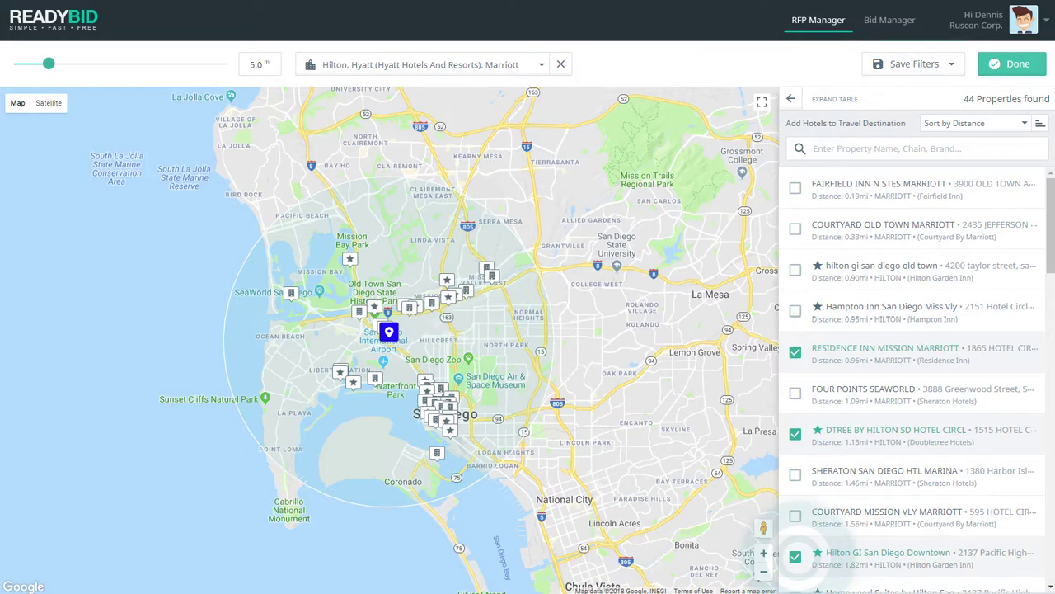
- Go to the Bid Manager and group the hotel bids by Hotel Chain
left_click(890, 19)
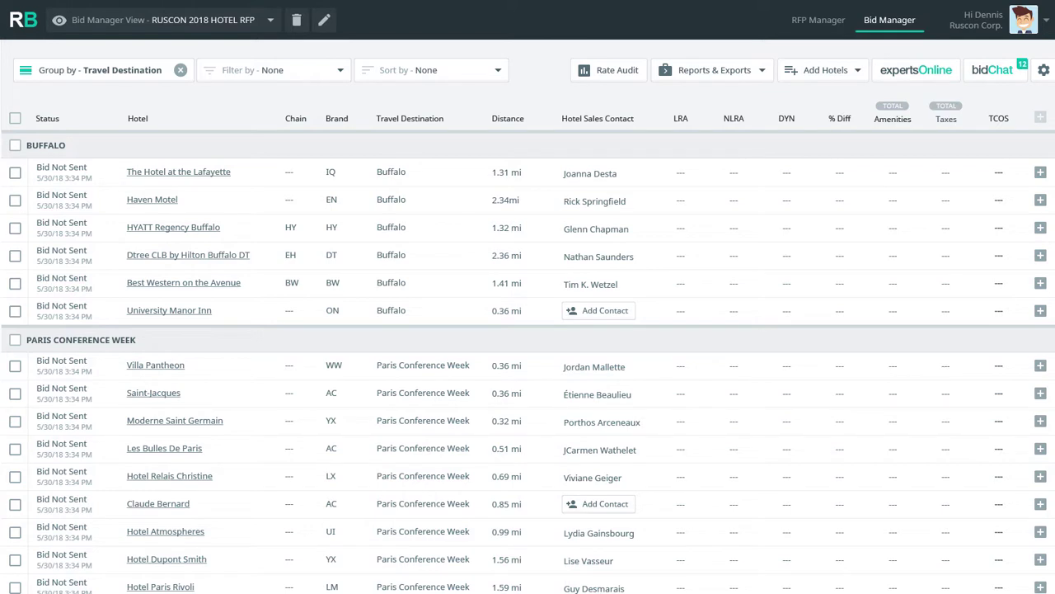
left_click(128, 73)
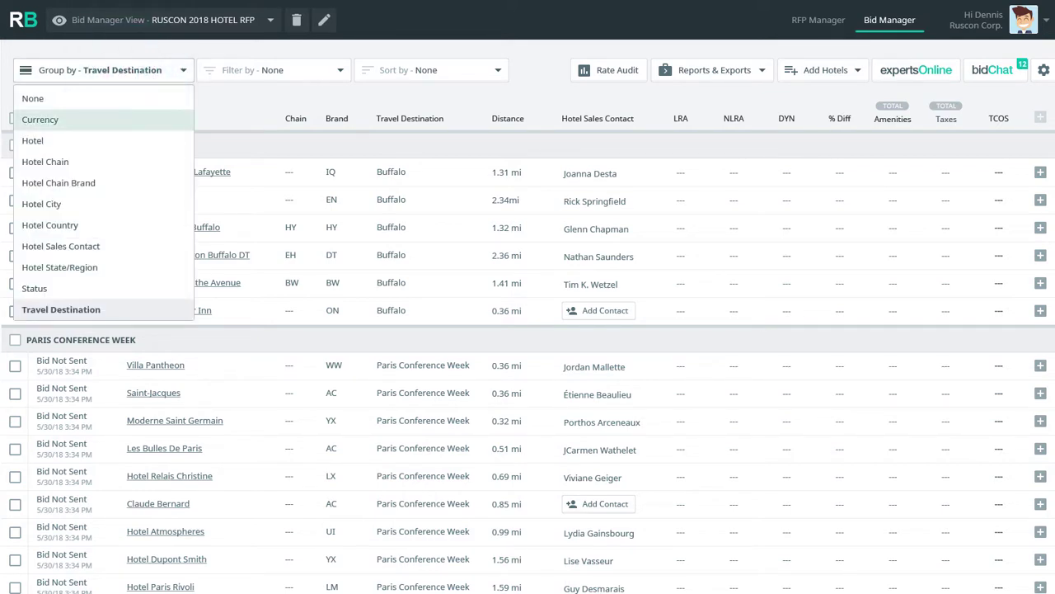
key("Down")
key("Down")
key("Down")
key("Down")
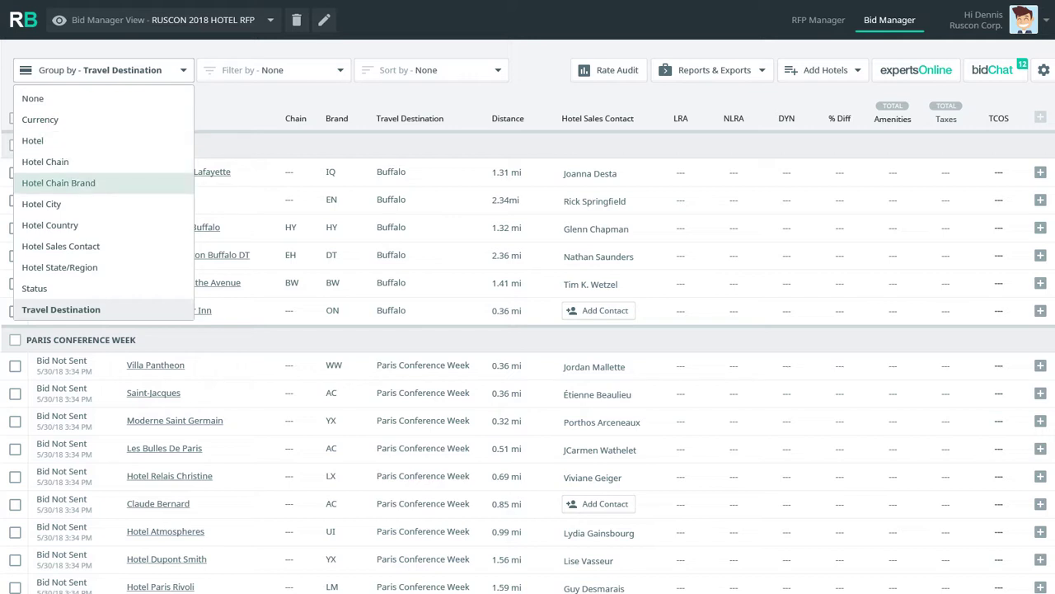
key("Down")
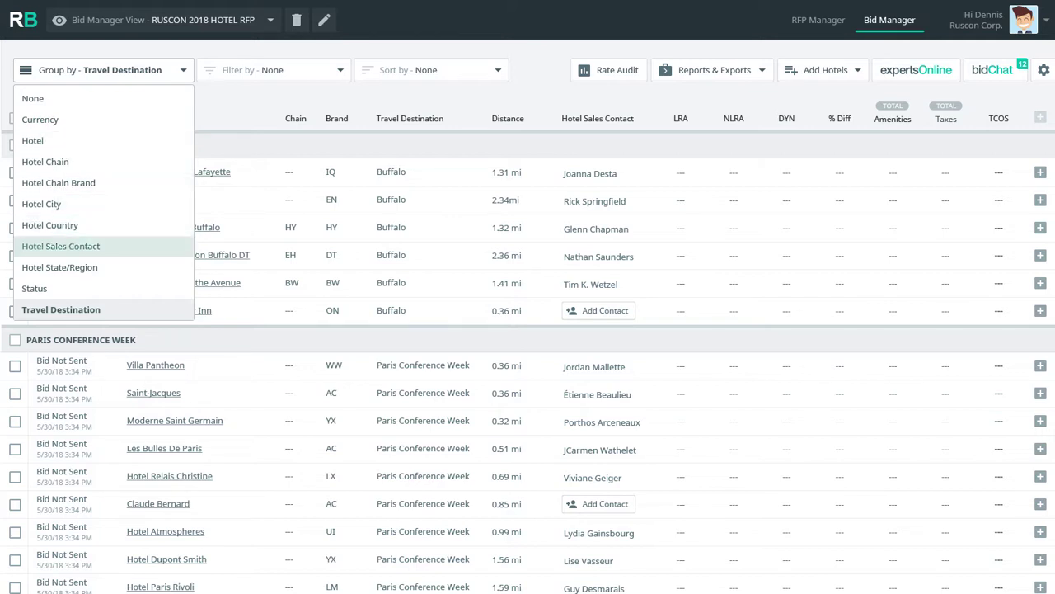
key("Down")
key("Down")
key("Down")
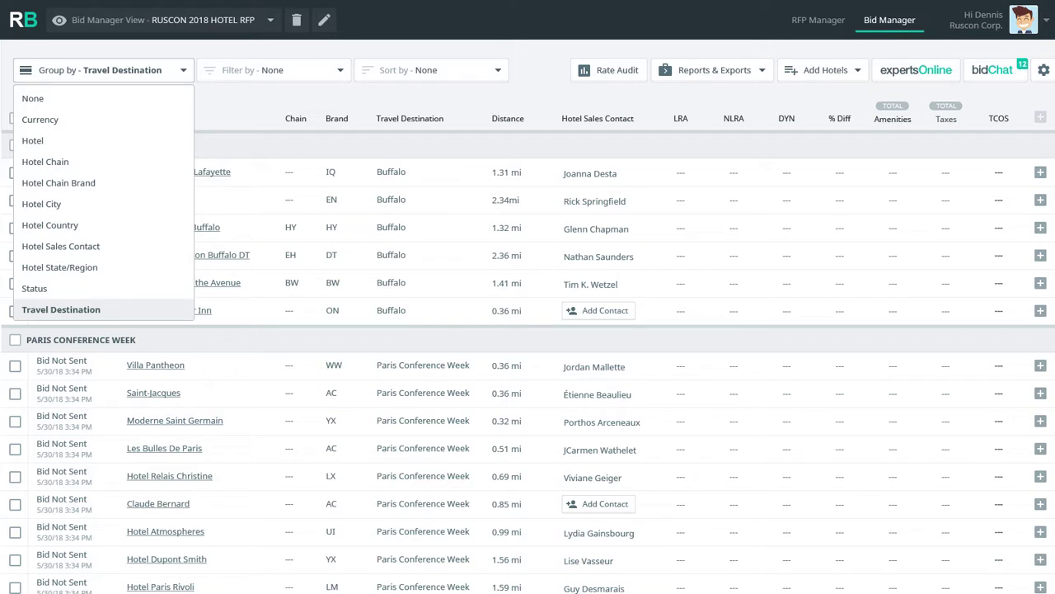
left_click(53, 161)
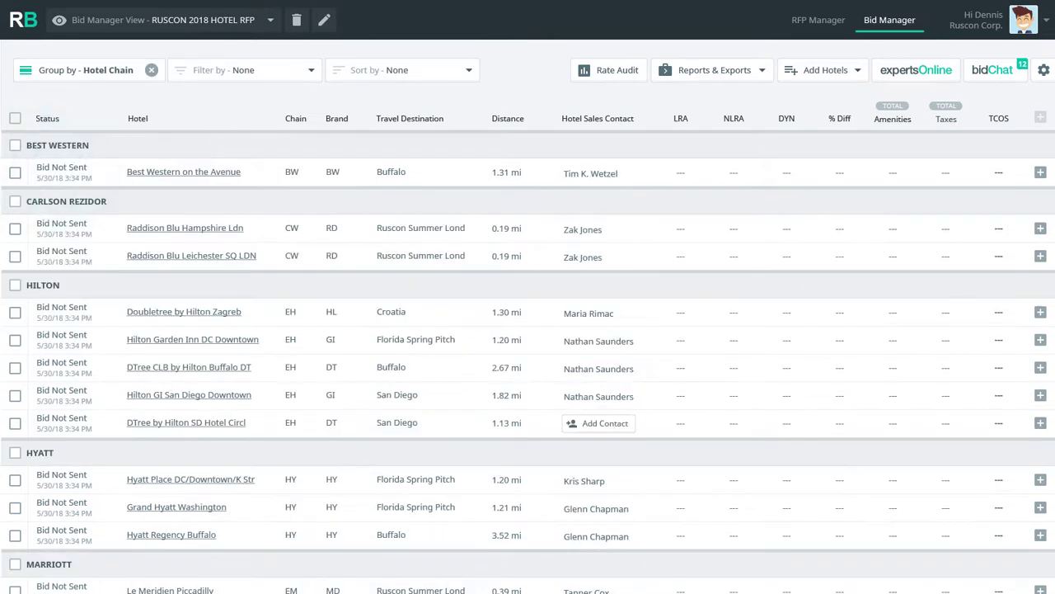
- Filter the hotel bids to Hilton, select all of them and start sending them to the chain's NAM
left_click(248, 73)
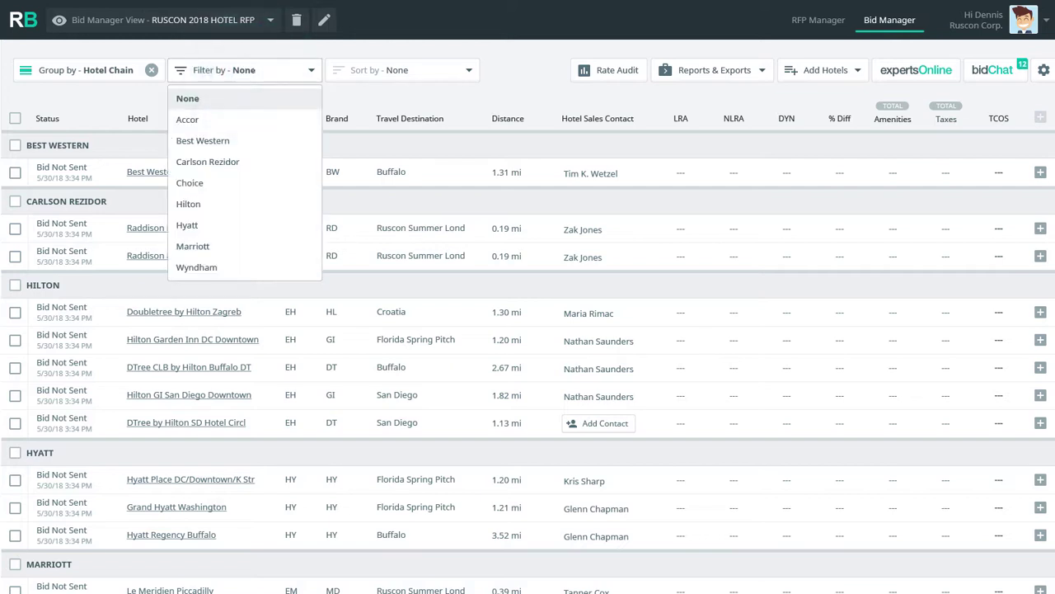
left_click(192, 203)
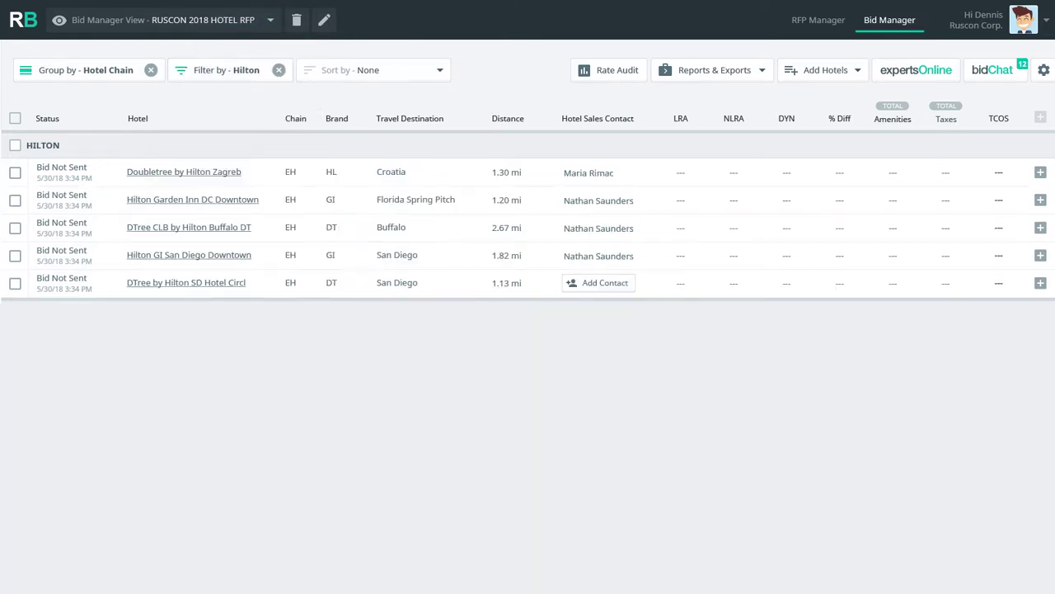
left_click(15, 118)
left_click(63, 71)
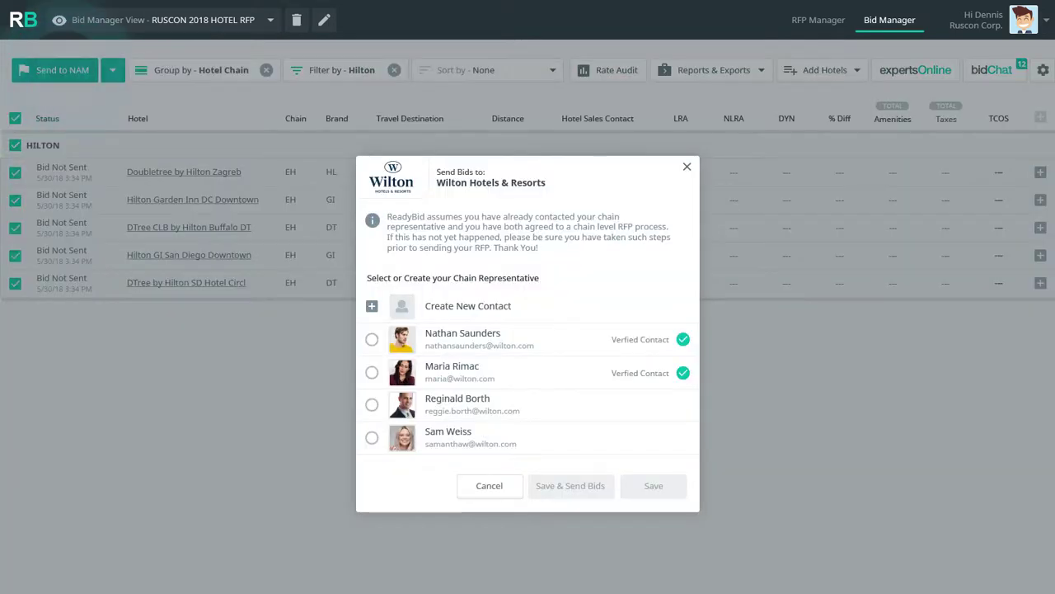
- Choose the first verified contact as the Hilton chain representative, without creating a new contact, and save and send the bids
left_click(372, 339)
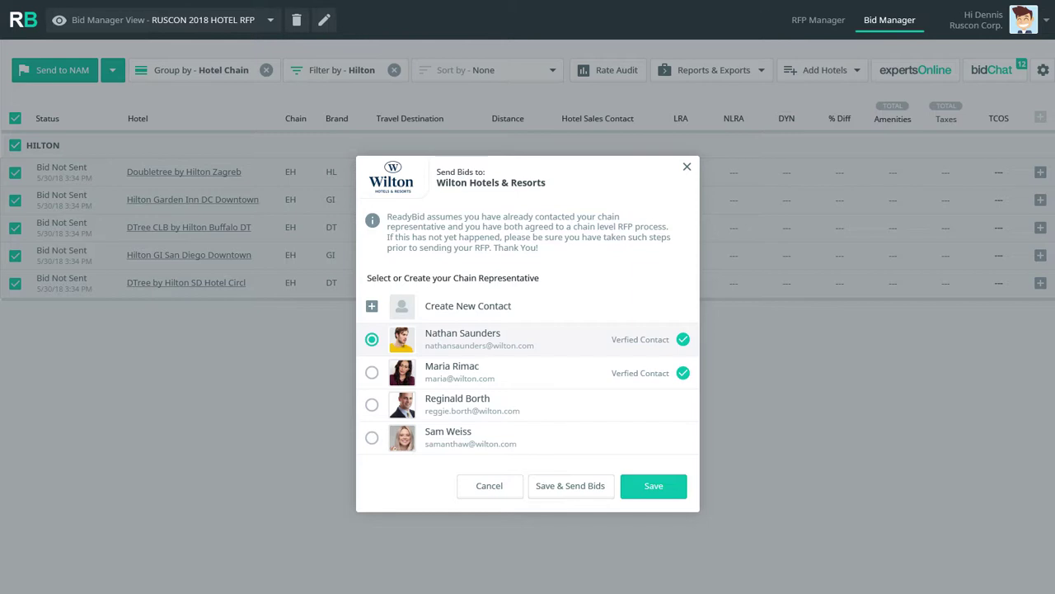
left_click(371, 303)
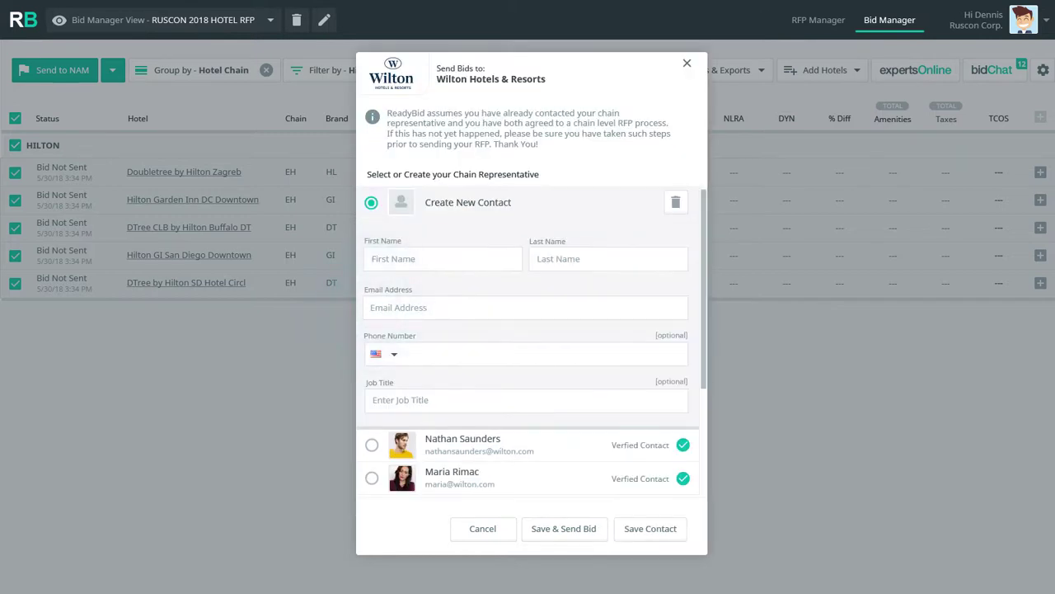
left_click(483, 528)
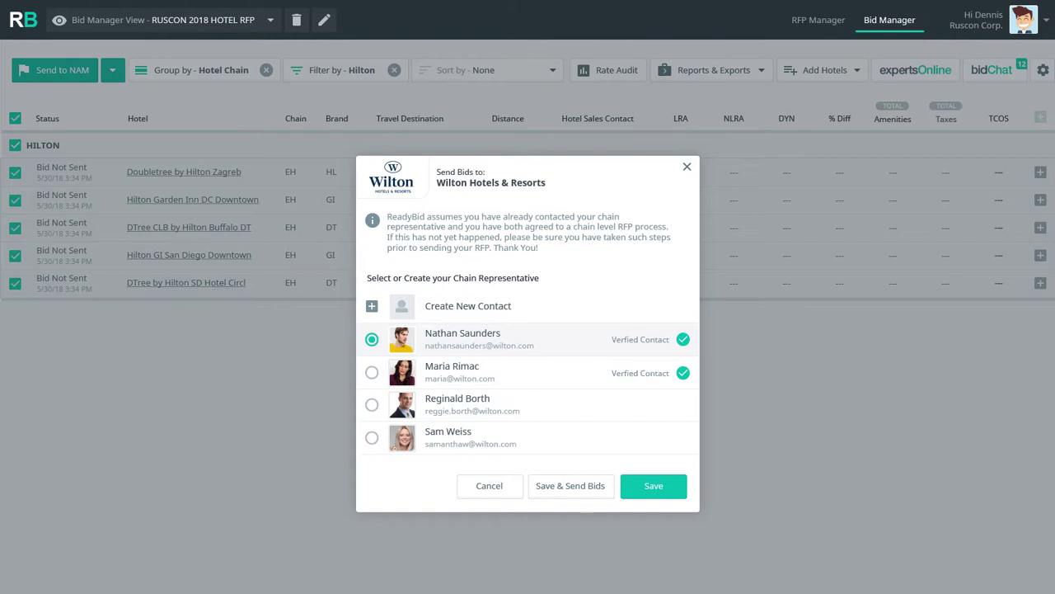
left_click(575, 486)
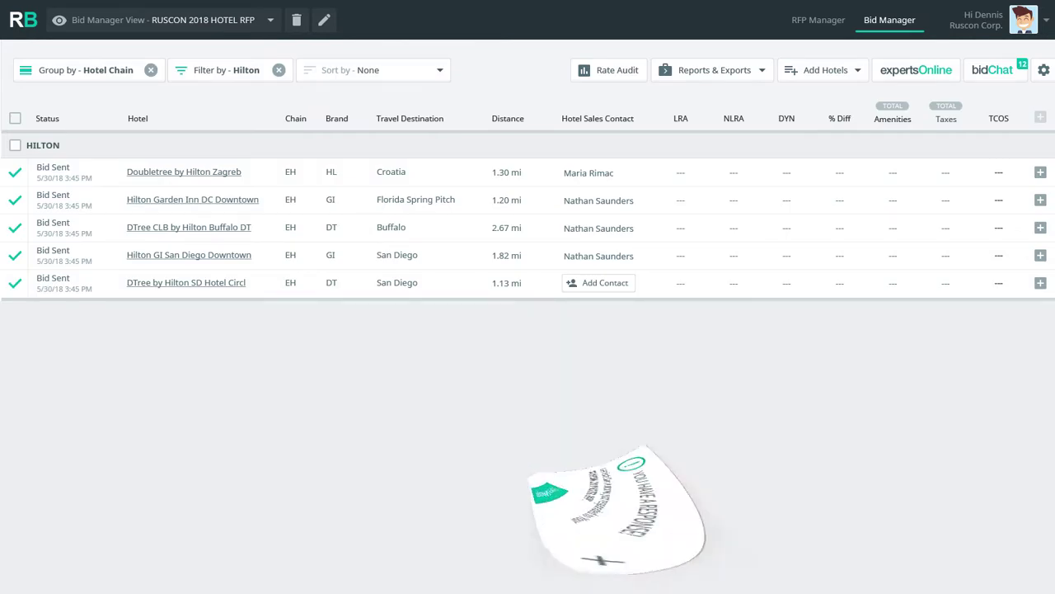
- Open negotiations on the Larriott San Antonio response, apply the 5% off all request and submit the offer
left_click(982, 565)
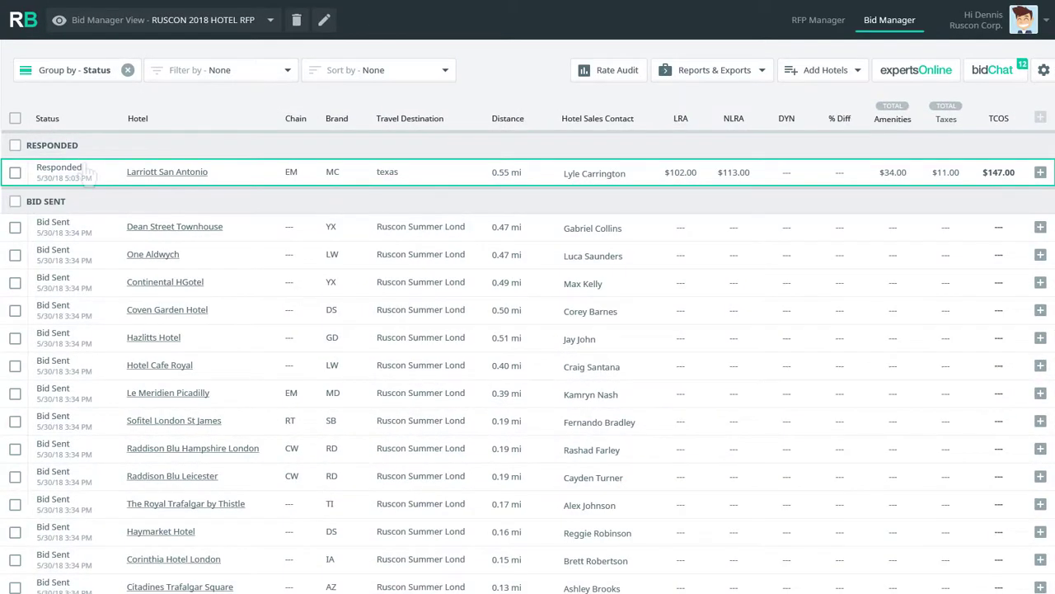
left_click(35, 168)
left_click(51, 71)
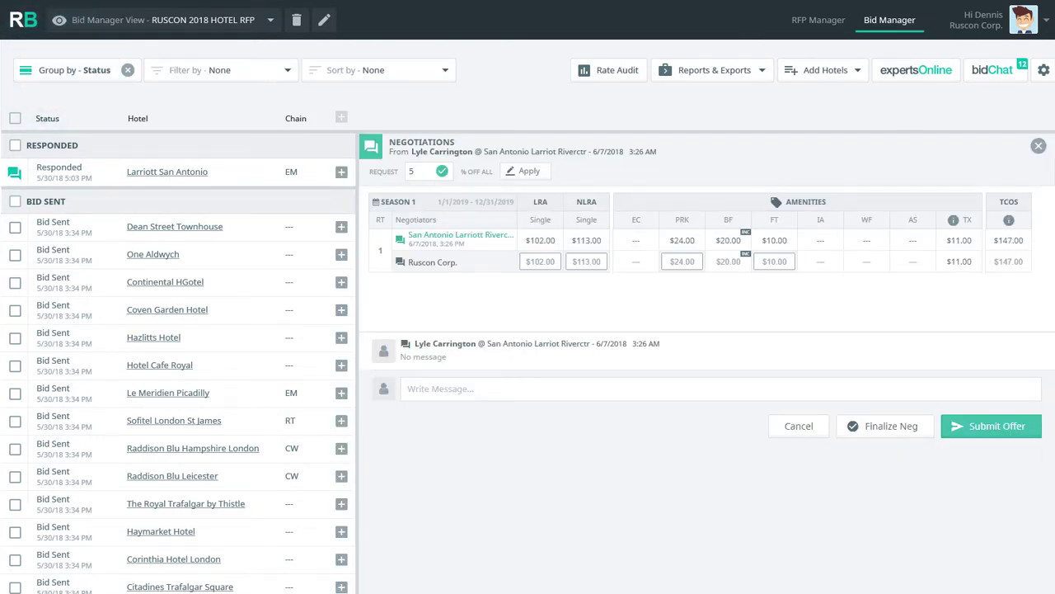
left_click(520, 172)
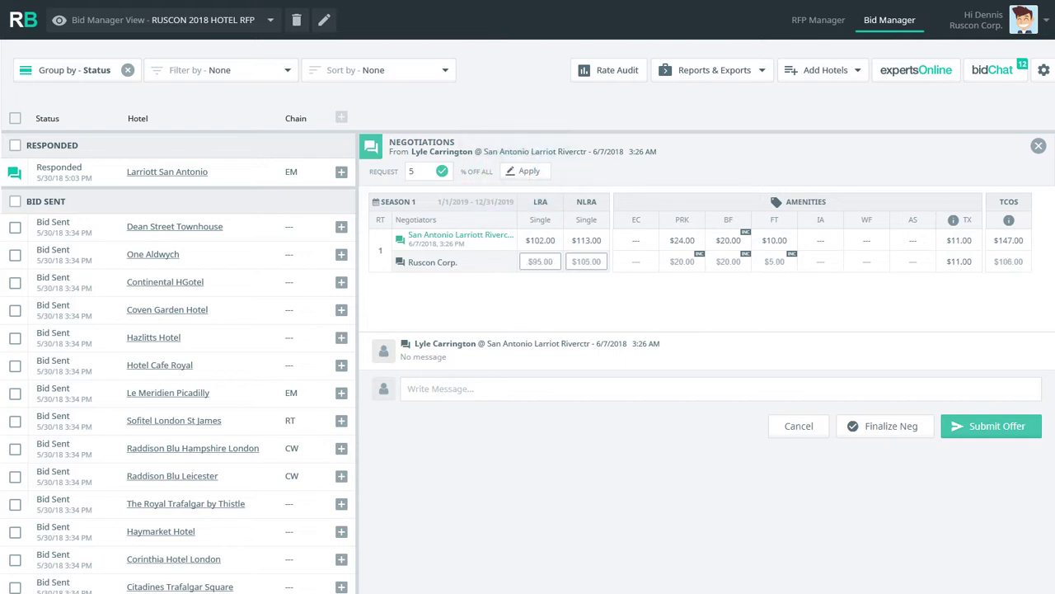
left_click(995, 427)
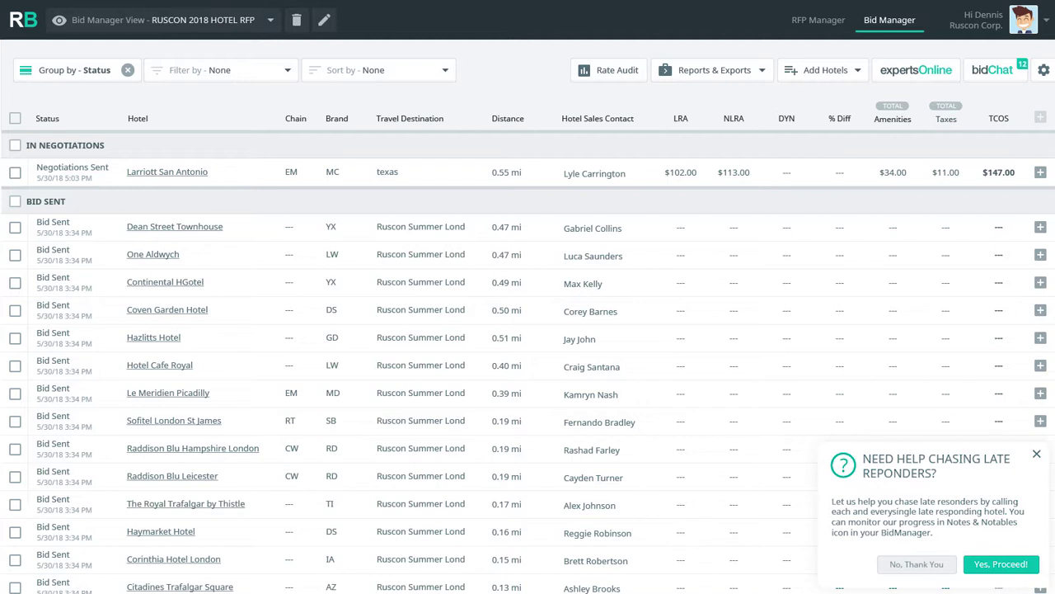
- Accept the offered help with chasing late-responding hotels
left_click(986, 567)
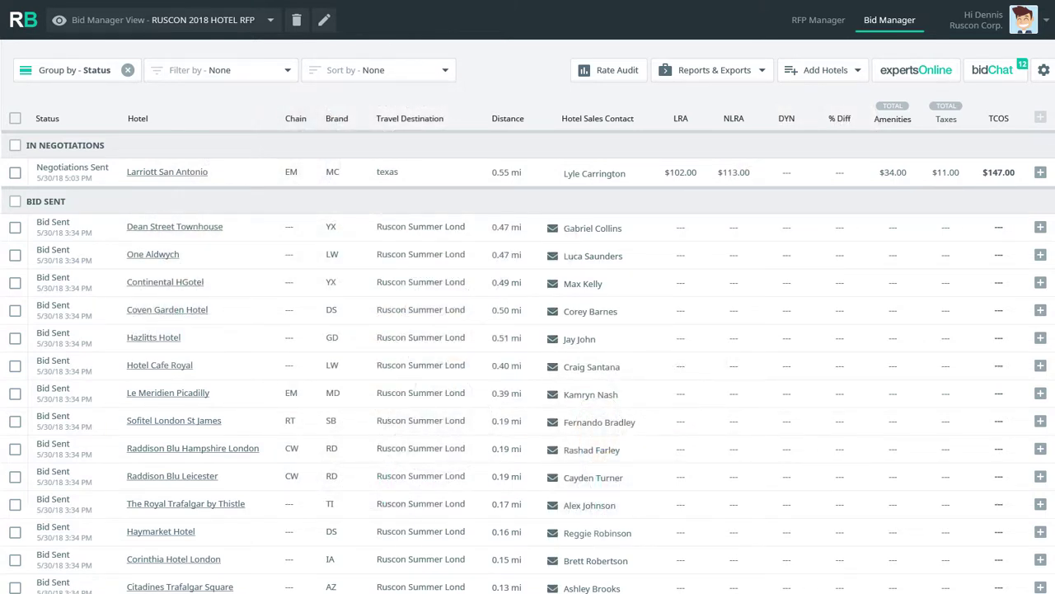
mouse_move(571, 283)
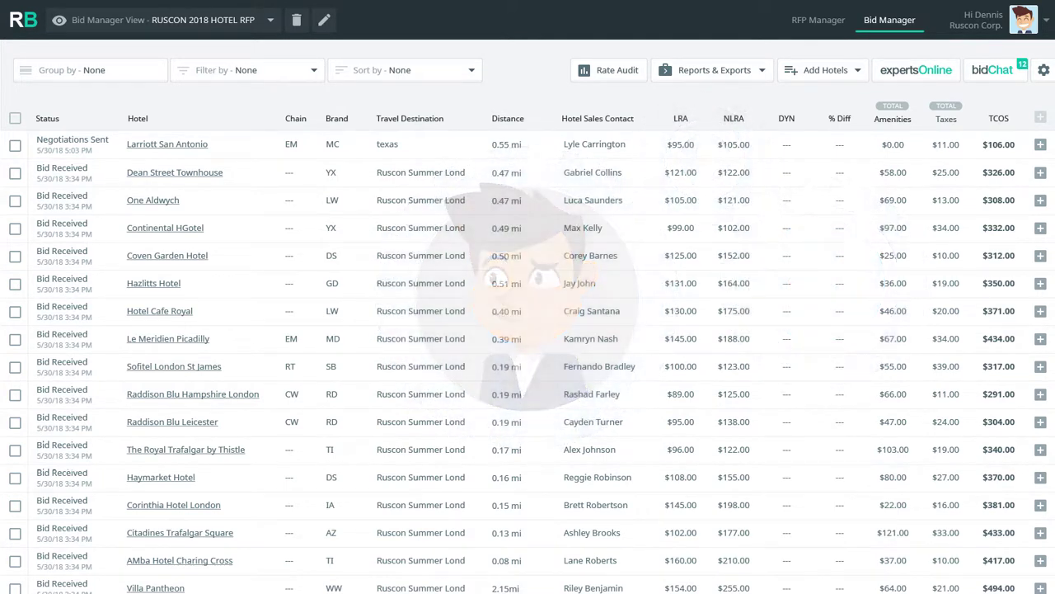
- Group the bids by Status, select the Larriott San Antonio negotiation and send its final agreement
left_click(89, 69)
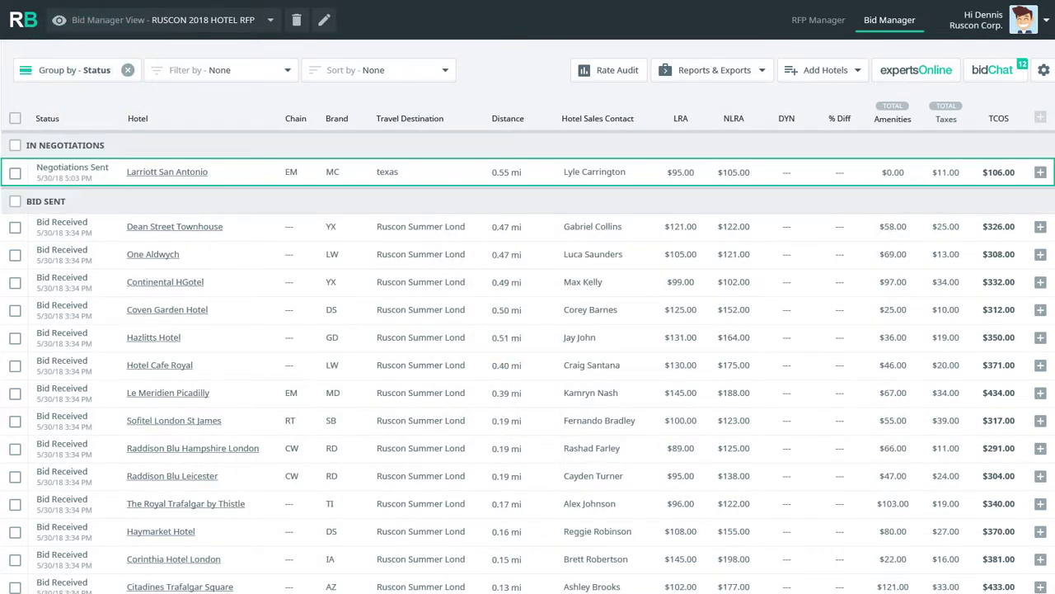
left_click(85, 172)
left_click(52, 72)
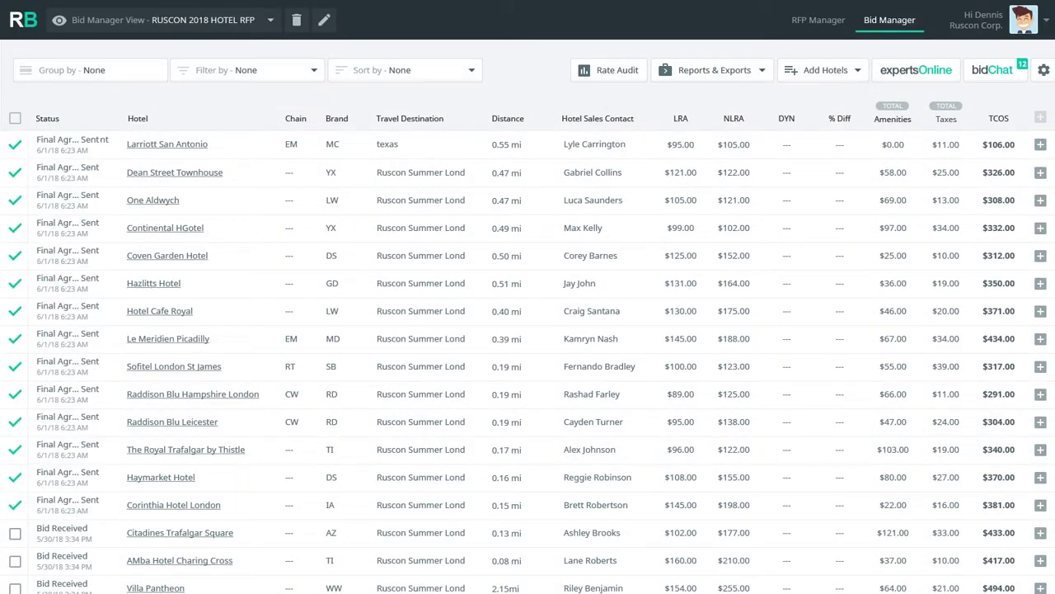
- Generate the Program Summary Report for the hotel RFP
left_click(714, 69)
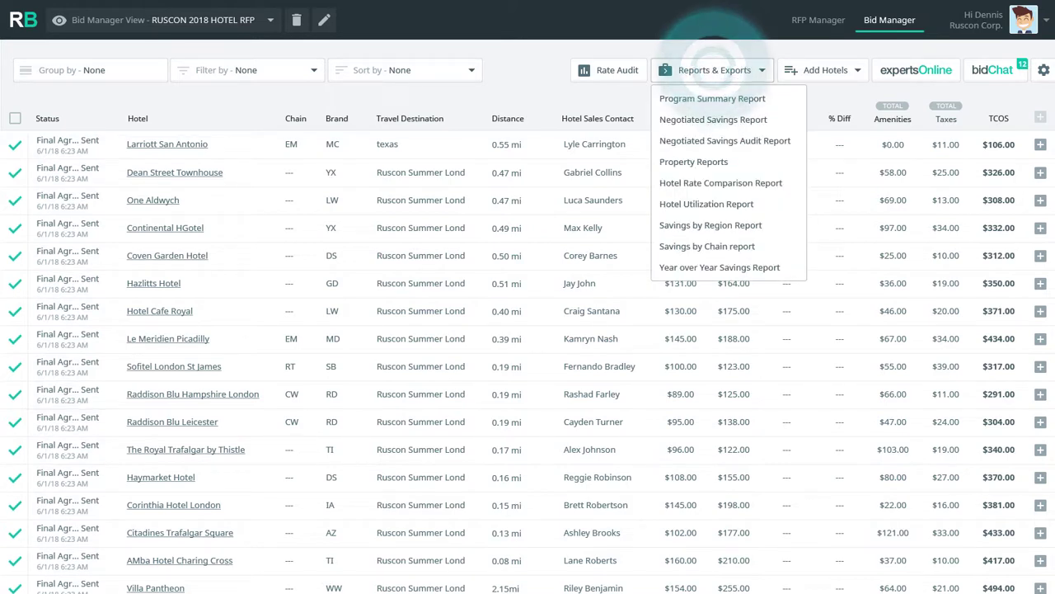
left_click(711, 99)
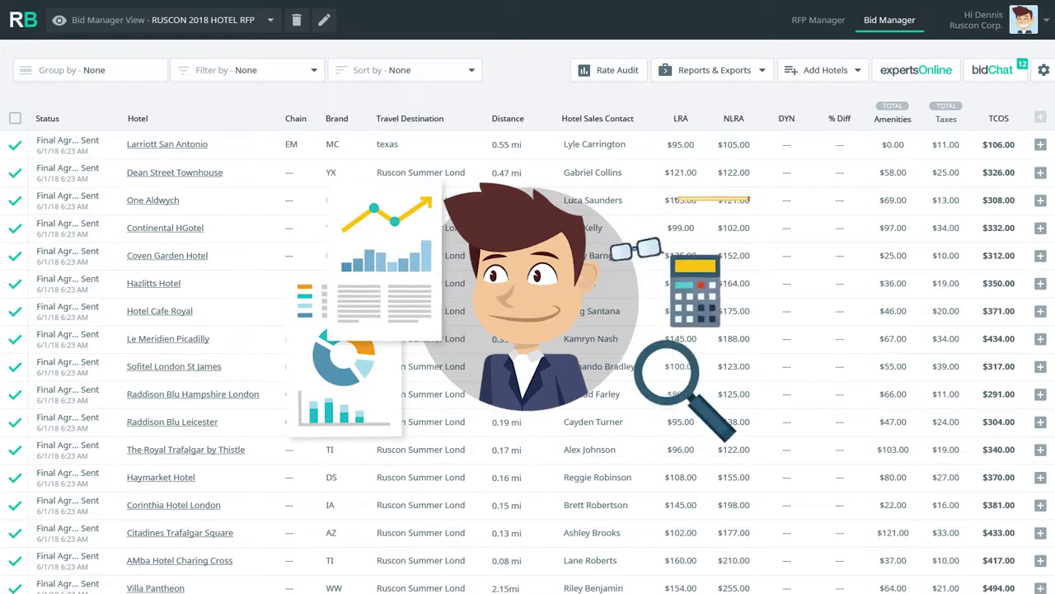
- Go to the company's Hotel Directory and view the available hotels in San Diego
left_click(1024, 19)
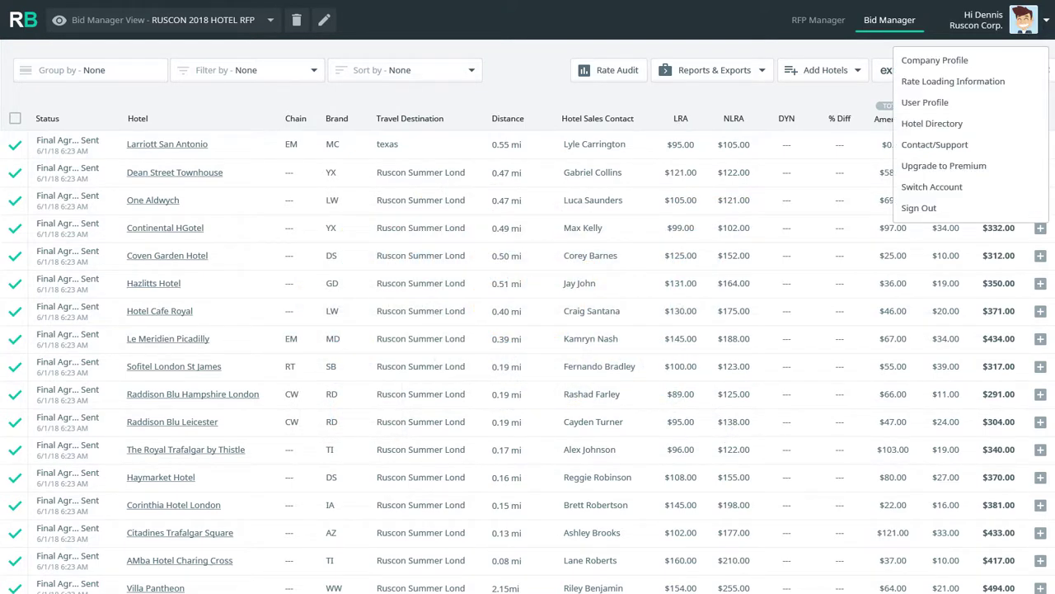
left_click(966, 123)
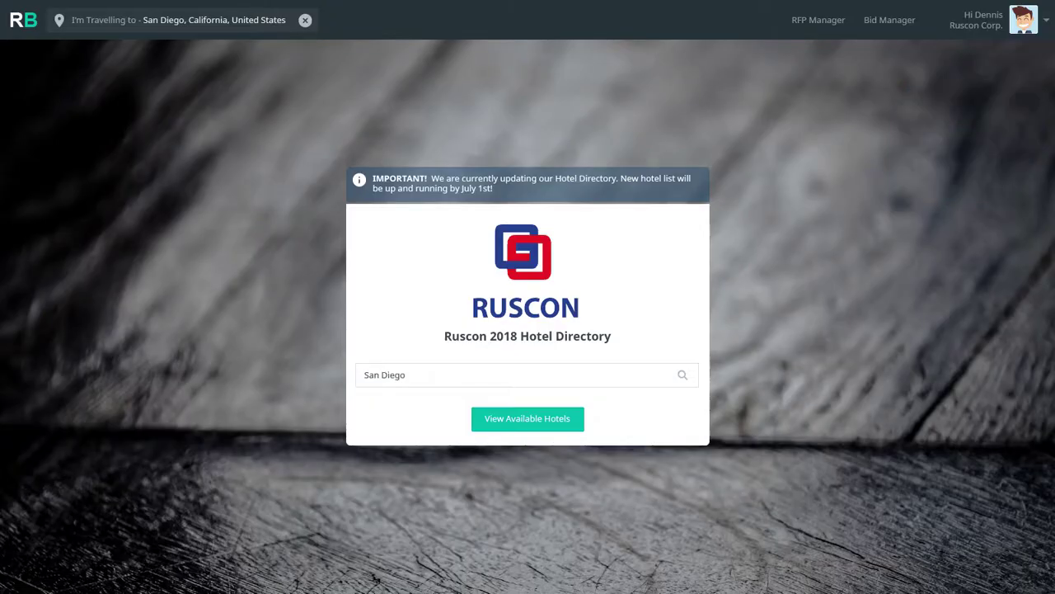
left_click(528, 418)
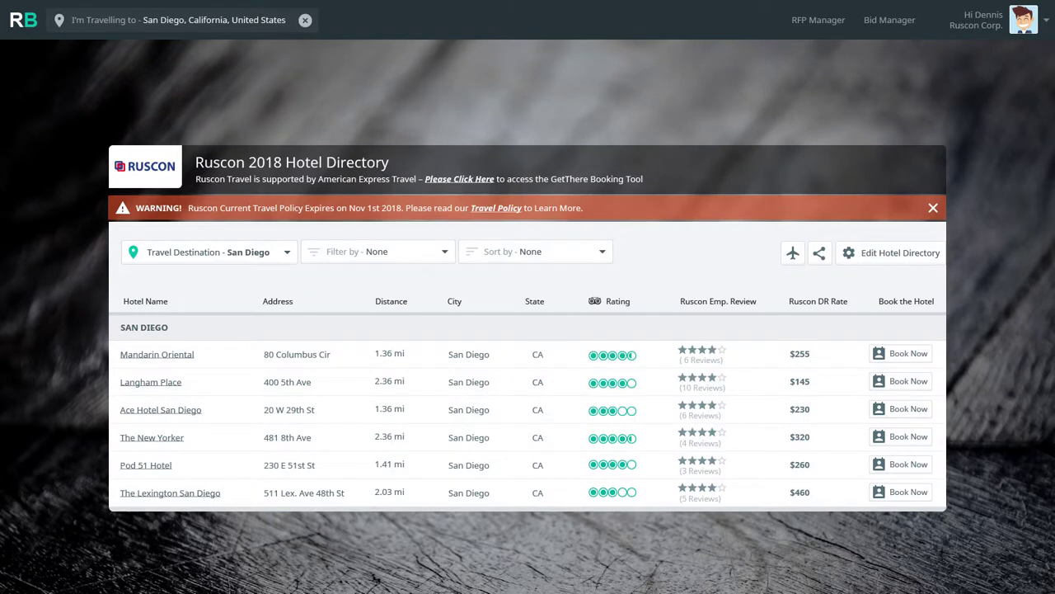
- Open the hotel directory for editing, check its column arrangement and change the visual style to the hot-air balloon background
left_click(893, 254)
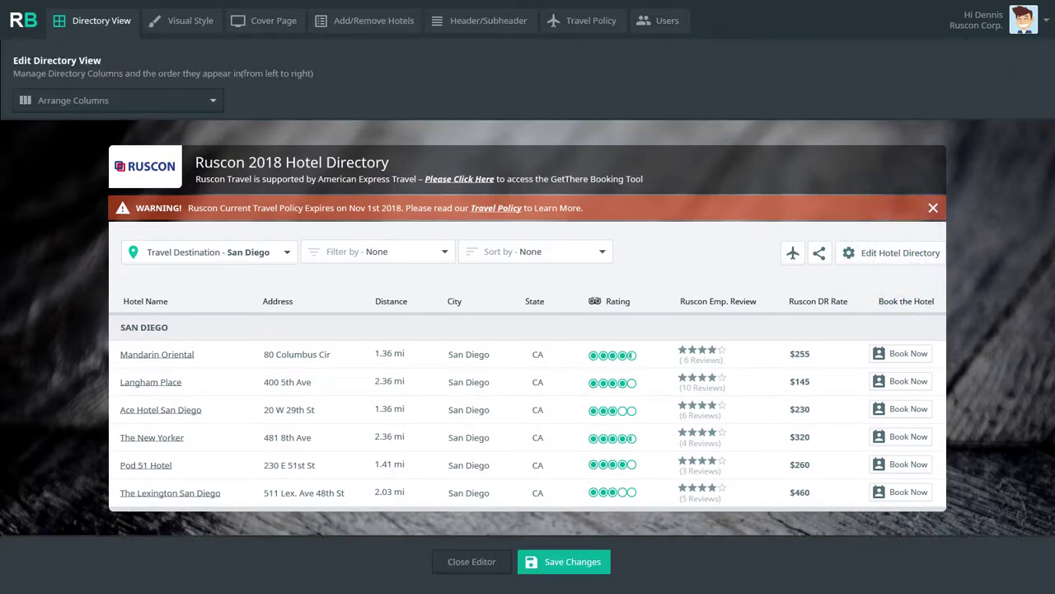
left_click(115, 100)
left_click(185, 24)
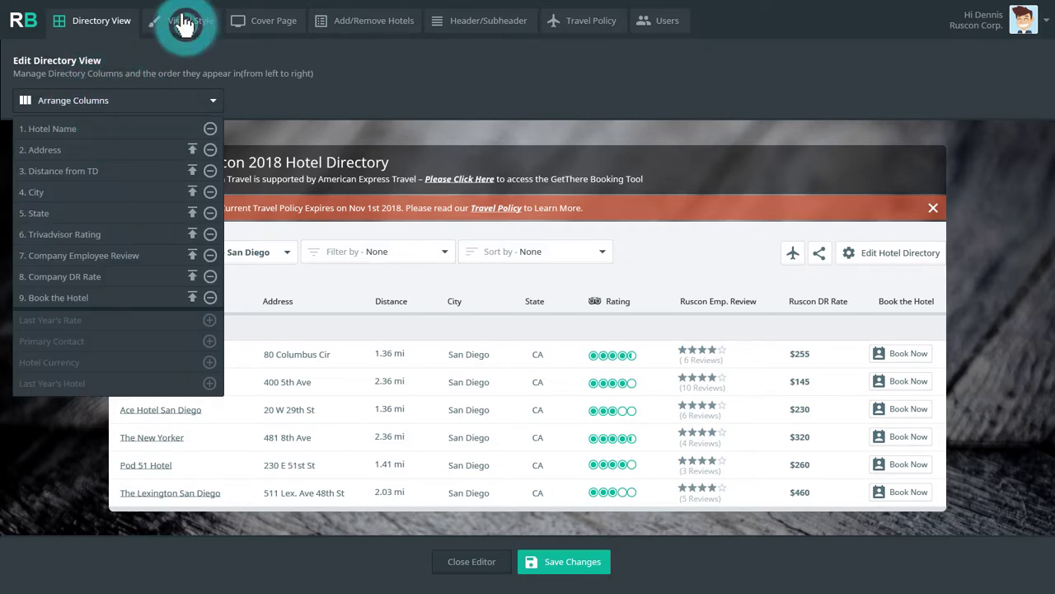
left_click(263, 115)
- Go through the directory's cover page, hotel list, header/subheader, travel policy and user settings, and save the directory changes
left_click(262, 21)
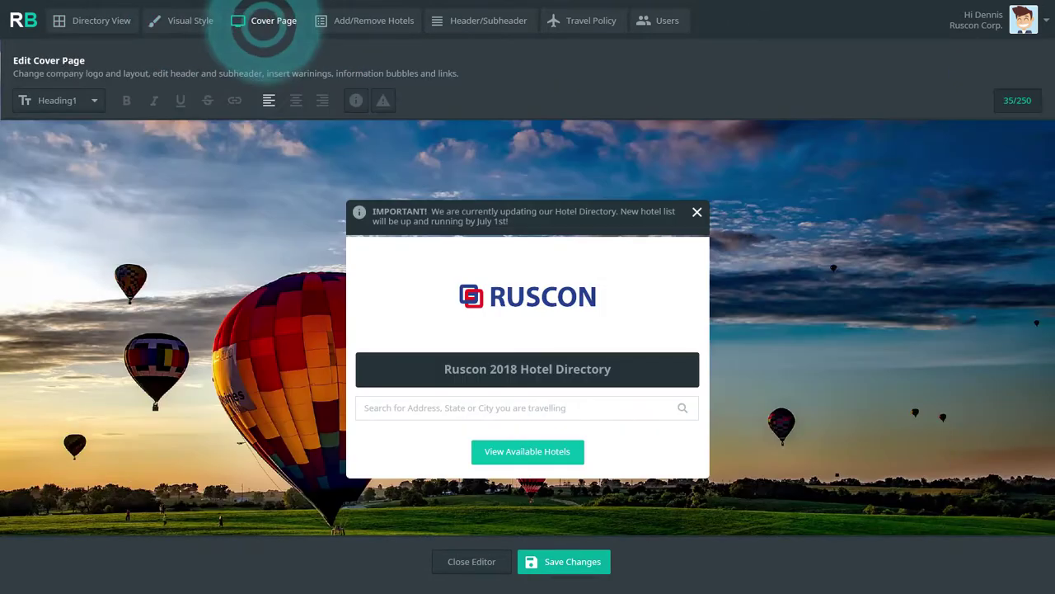
left_click(375, 24)
left_click(482, 23)
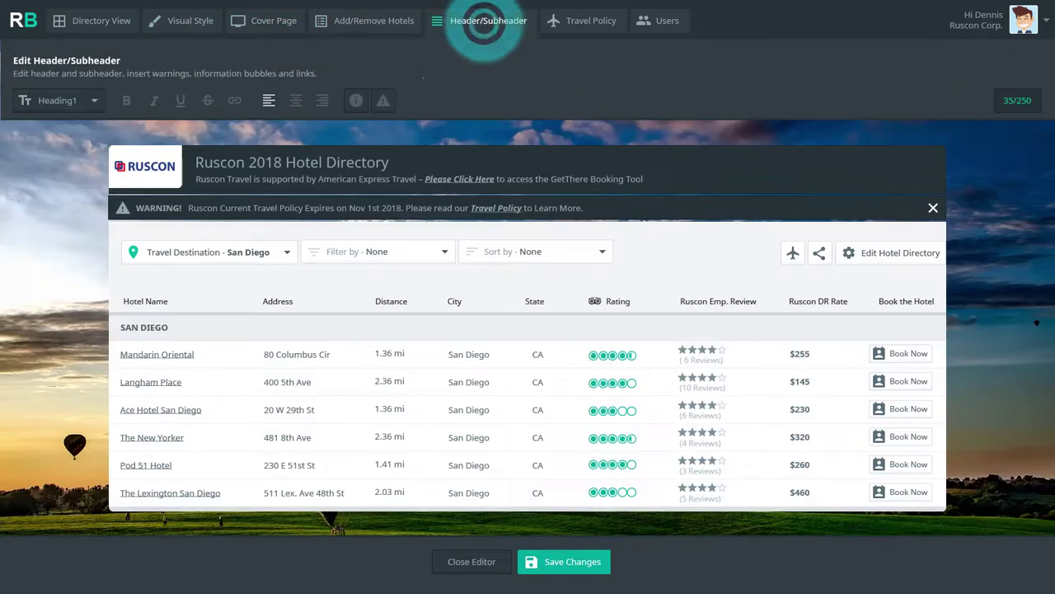
left_click(583, 22)
left_click(660, 20)
left_click(553, 561)
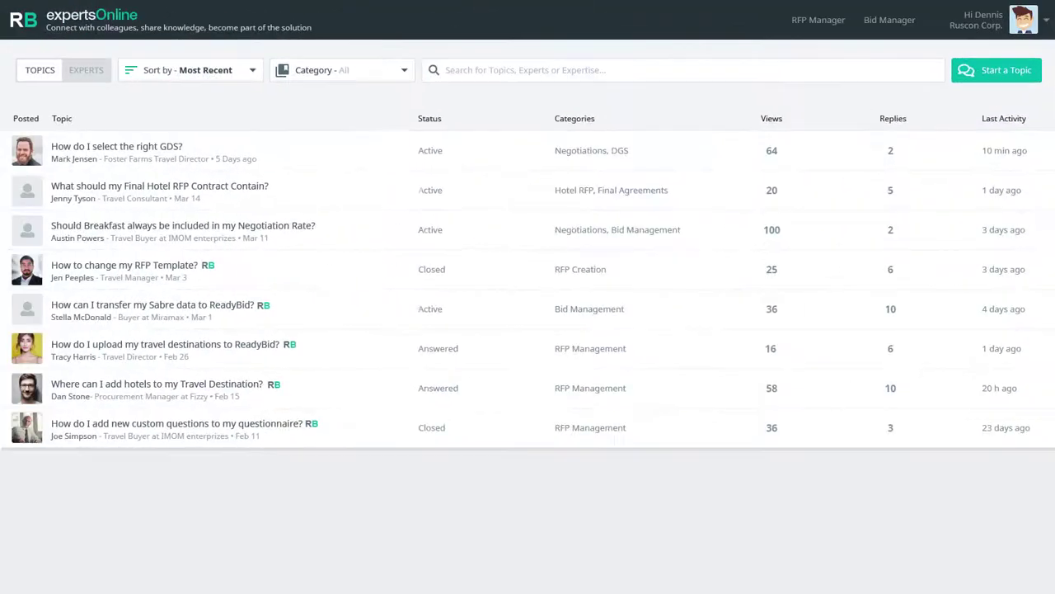
- Read the expertsOnline topic "How do I select the right GDS?", view the list of experts and return to the Bid Manager
left_click(262, 153)
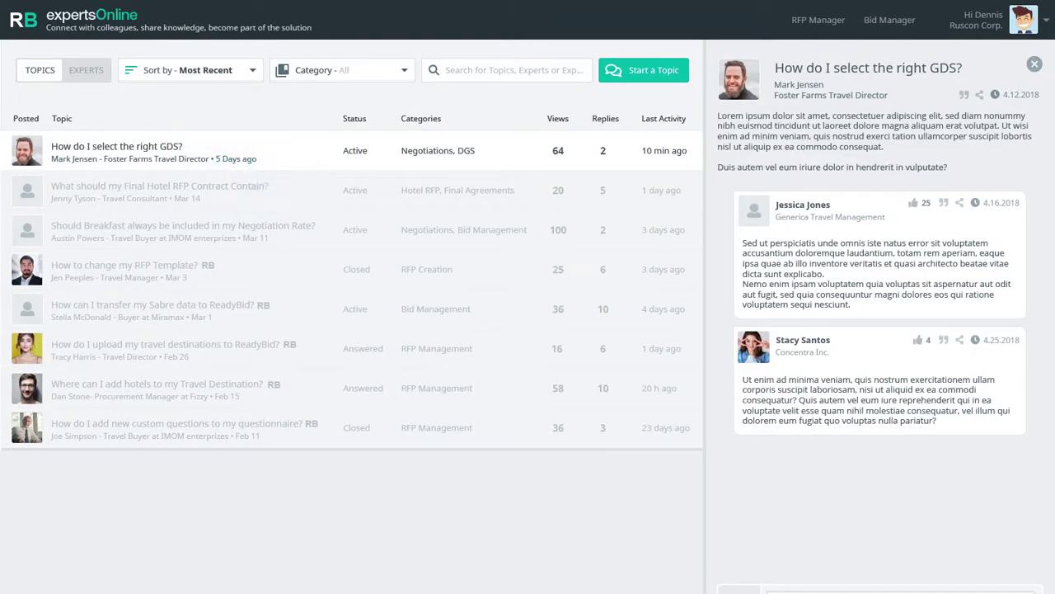
left_click(69, 71)
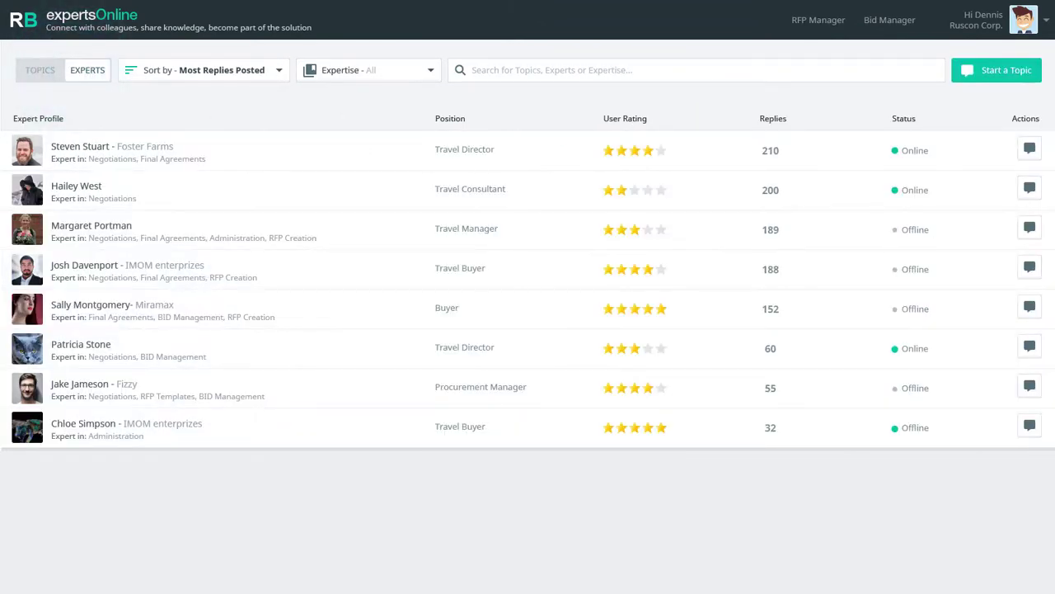
left_click(886, 19)
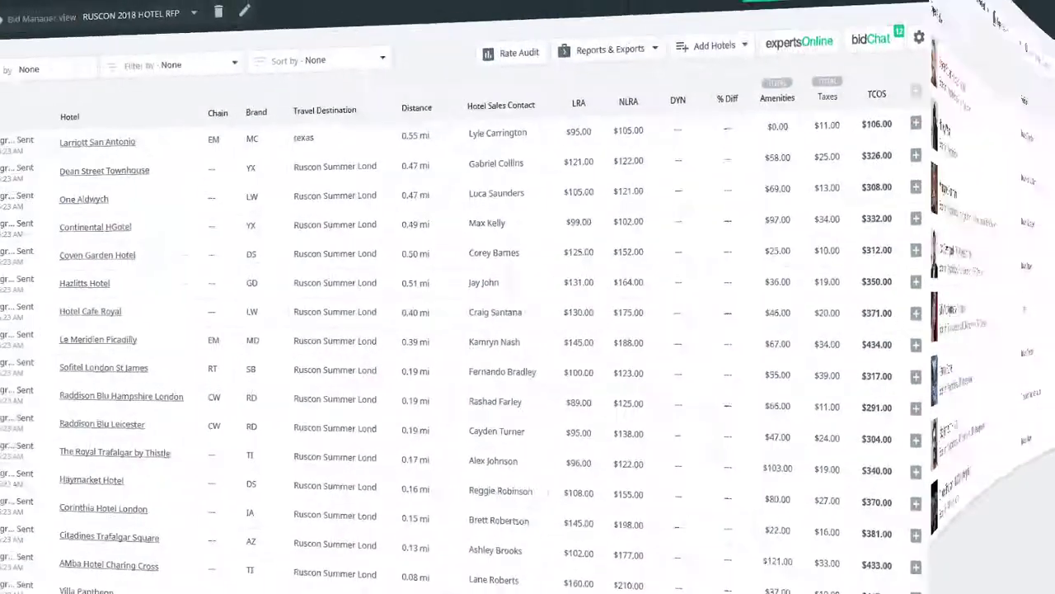